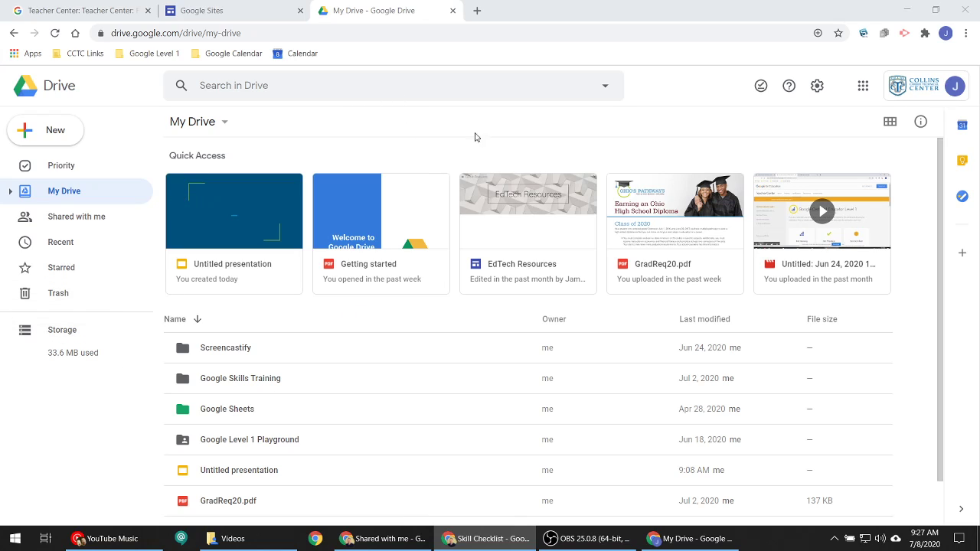
{"action": "left_click", "coordinate": [863, 87]}
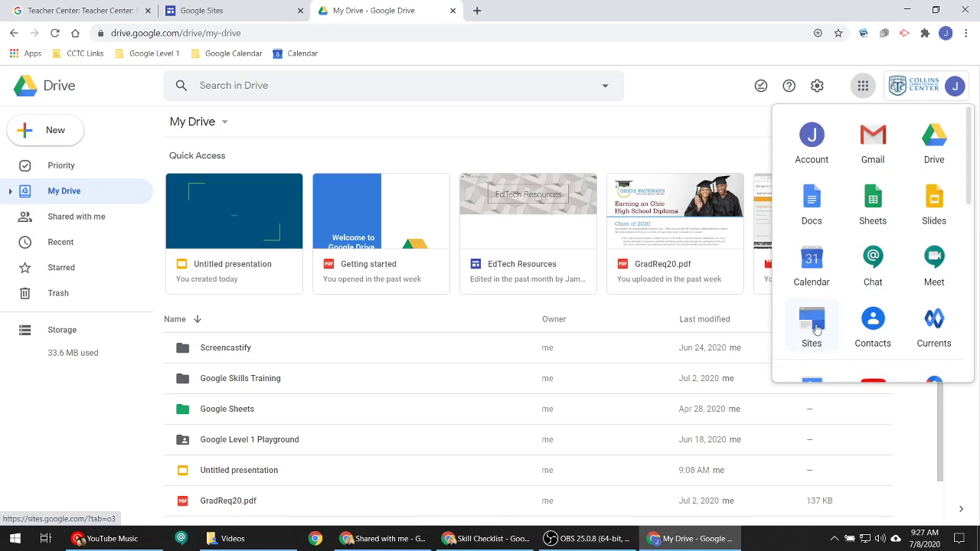
{"action": "mouse_move", "coordinate": [809, 348]}
{"action": "left_mouse_down"}
{"action": "mouse_move", "coordinate": [810, 253]}
{"action": "mouse_move", "coordinate": [906, 215]}
{"action": "mouse_move", "coordinate": [852, 341]}
{"action": "mouse_move", "coordinate": [817, 343]}
{"action": "left_mouse_up"}
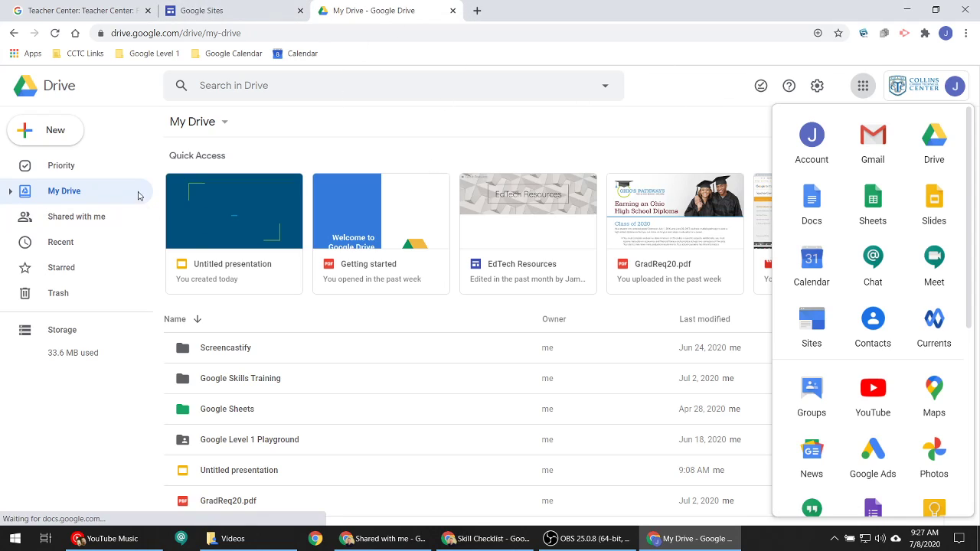
{"action": "left_click", "coordinate": [725, 117]}
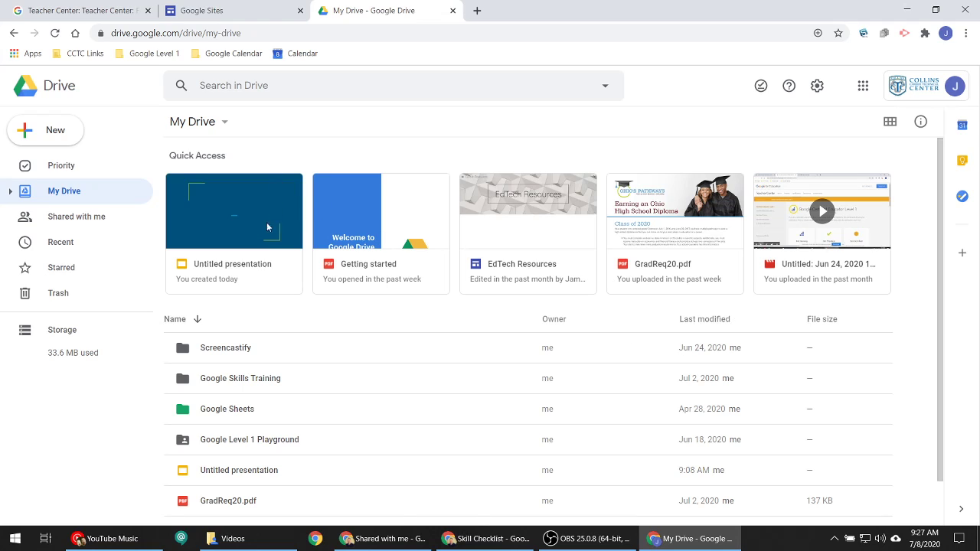
{"action": "scroll", "coordinate": [310, 318], "scroll_direction": "down", "scroll_amount": 1}
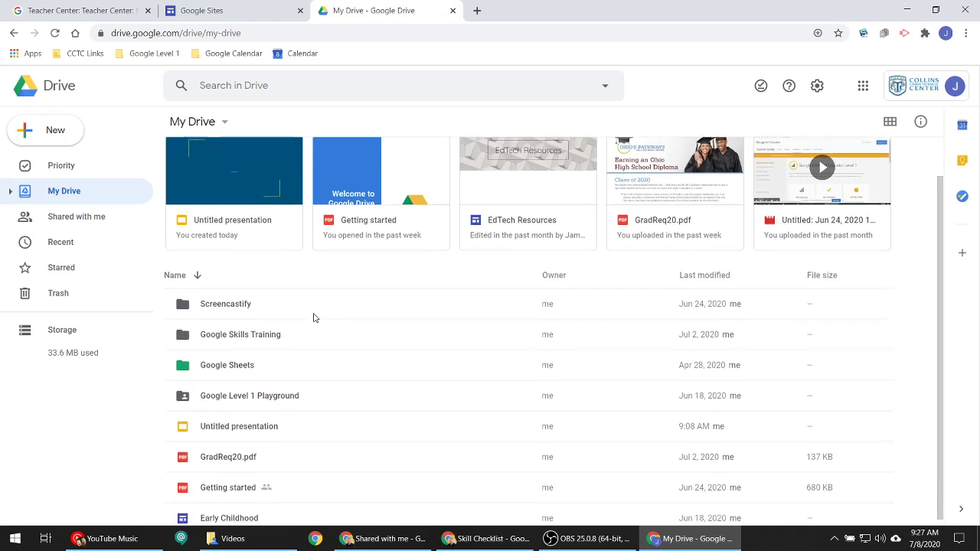
{"action": "scroll", "coordinate": [314, 320], "scroll_direction": "up", "scroll_amount": 1}
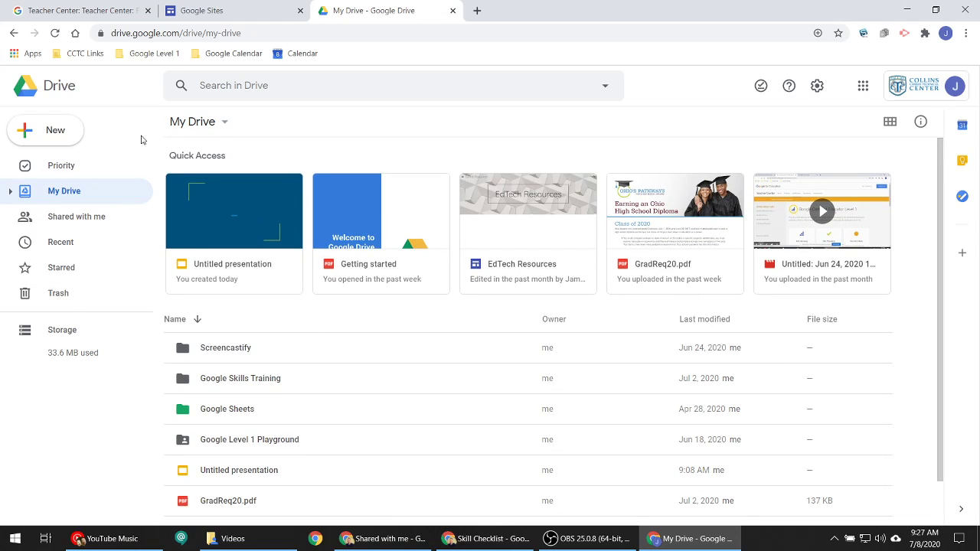
Create a new folder named EdTech Resources in My Drive.
{"action": "left_click", "coordinate": [45, 131]}
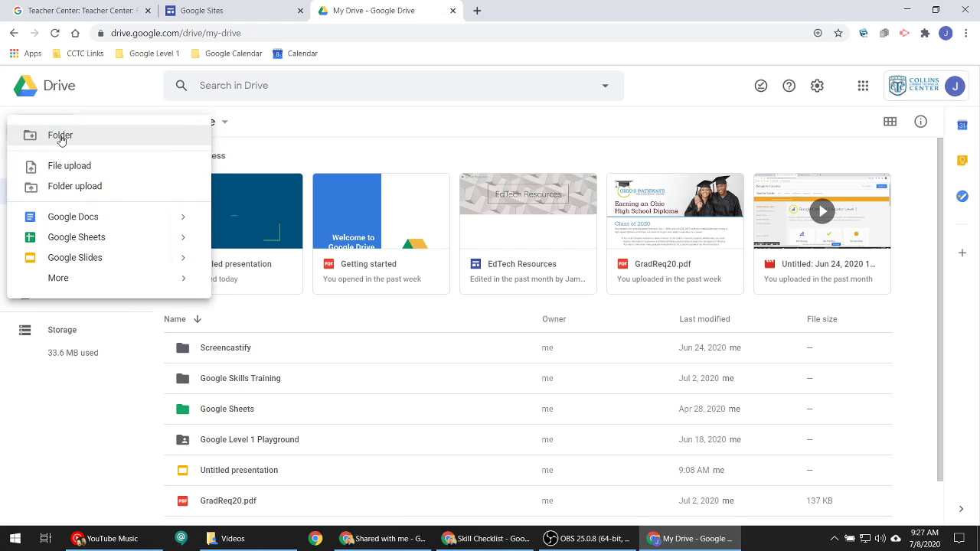
{"action": "left_click", "coordinate": [31, 136]}
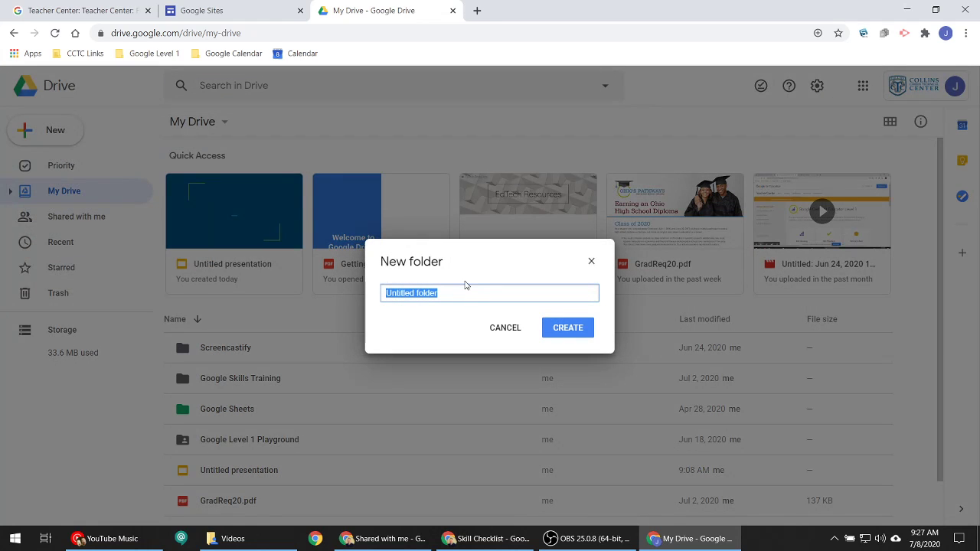
{"action": "type", "text": "Ed"}
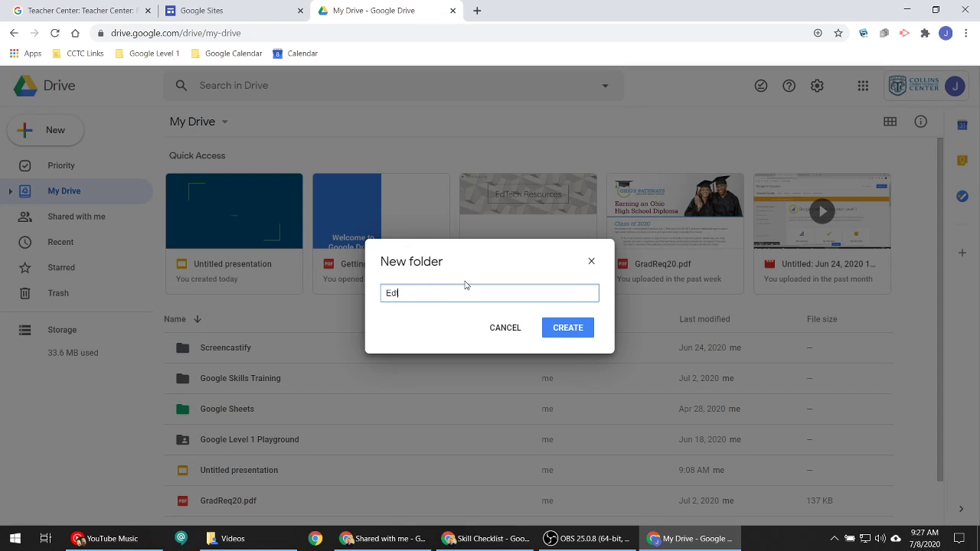
{"action": "type", "text": "Tech Resources"}
{"action": "key", "text": "Return"}
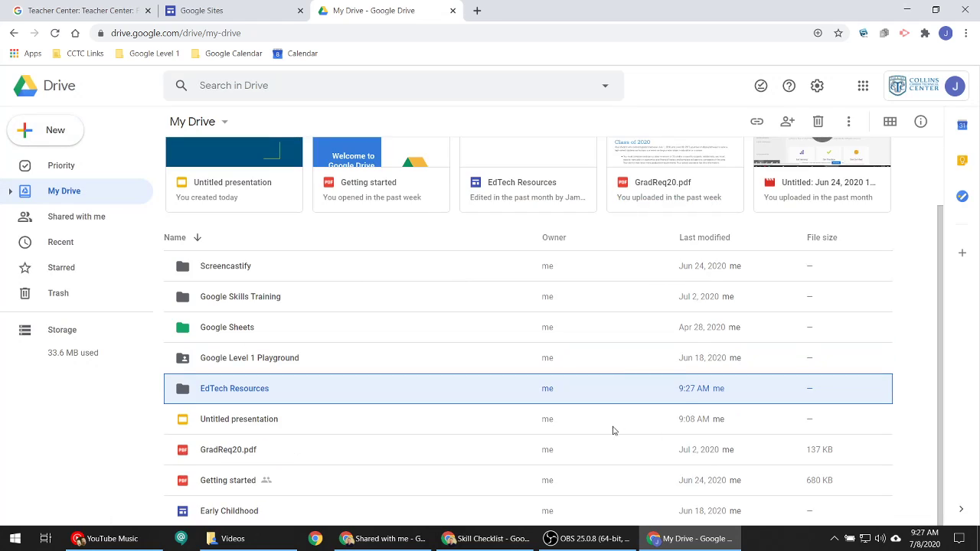
Rename the new EdTech Resources folder as Site - EdTech Resources and open it.
{"action": "left_click", "coordinate": [250, 392]}
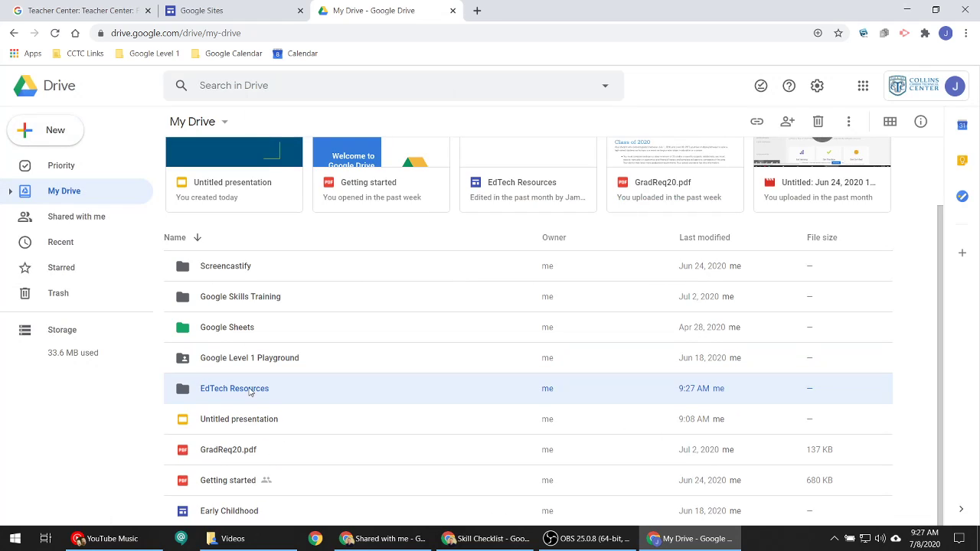
{"action": "right_click", "coordinate": [249, 392]}
{"action": "left_click", "coordinate": [324, 249]}
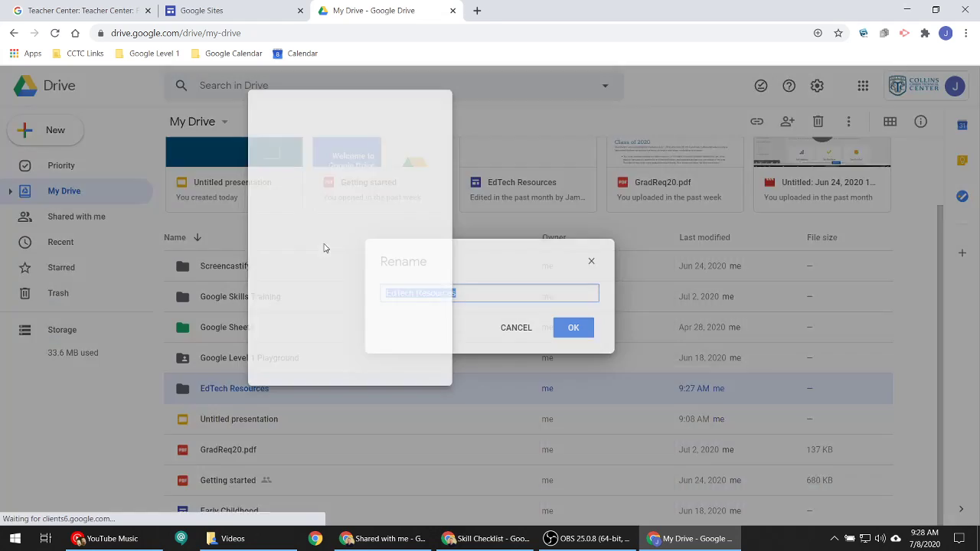
{"action": "left_click", "coordinate": [401, 306]}
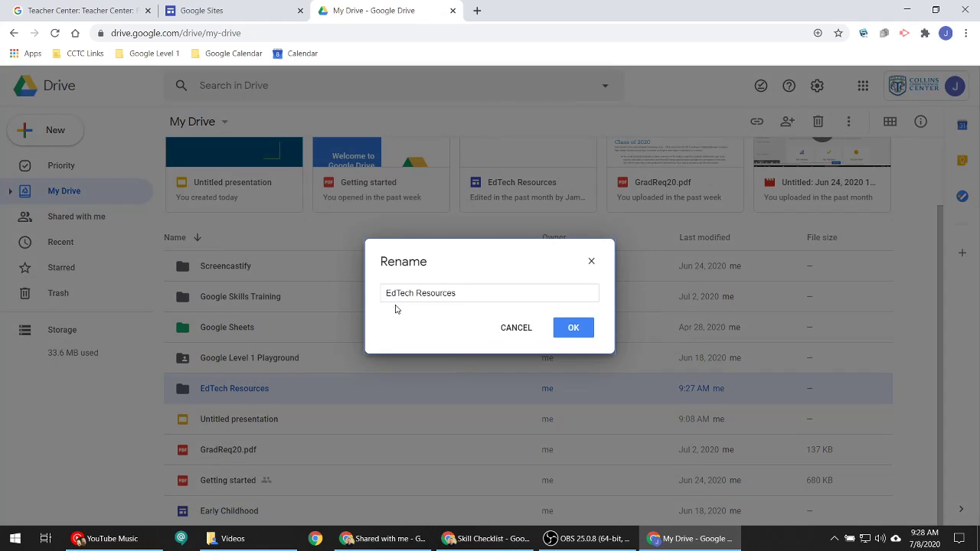
{"action": "type", "text": "Site"}
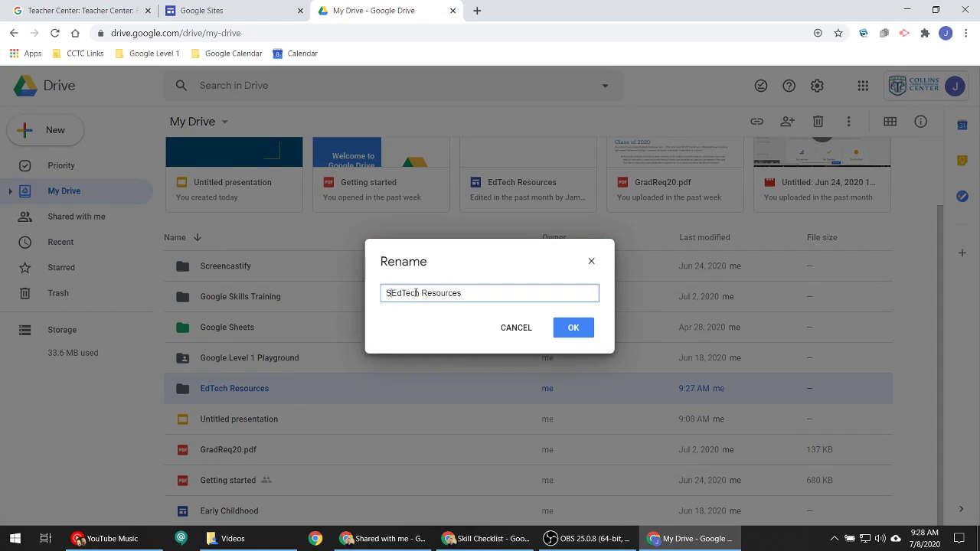
{"action": "type", "text": " - EdTech"}
{"action": "left_click", "coordinate": [587, 340]}
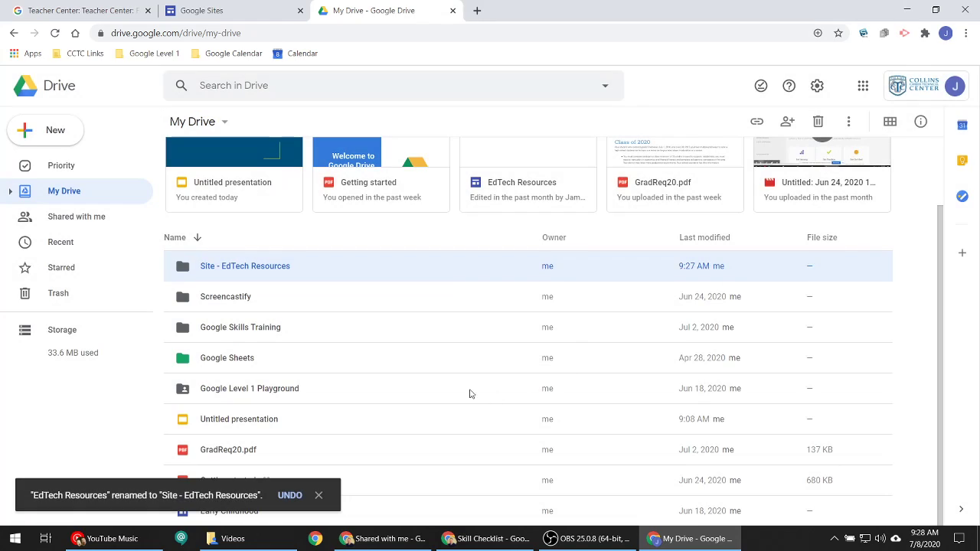
{"action": "double_click", "coordinate": [256, 268]}
{"action": "left_click", "coordinate": [53, 129]}
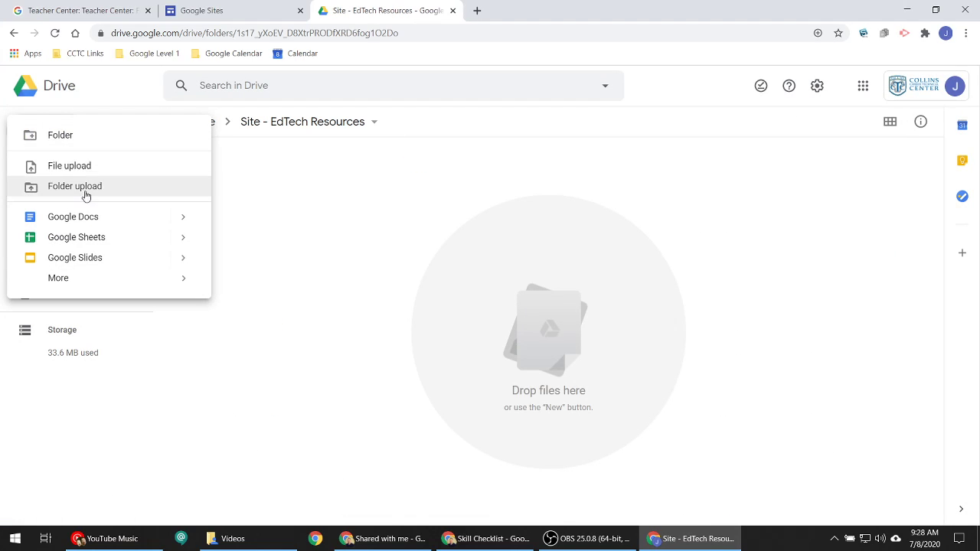
{"action": "left_click", "coordinate": [329, 198]}
{"action": "right_click", "coordinate": [284, 199]}
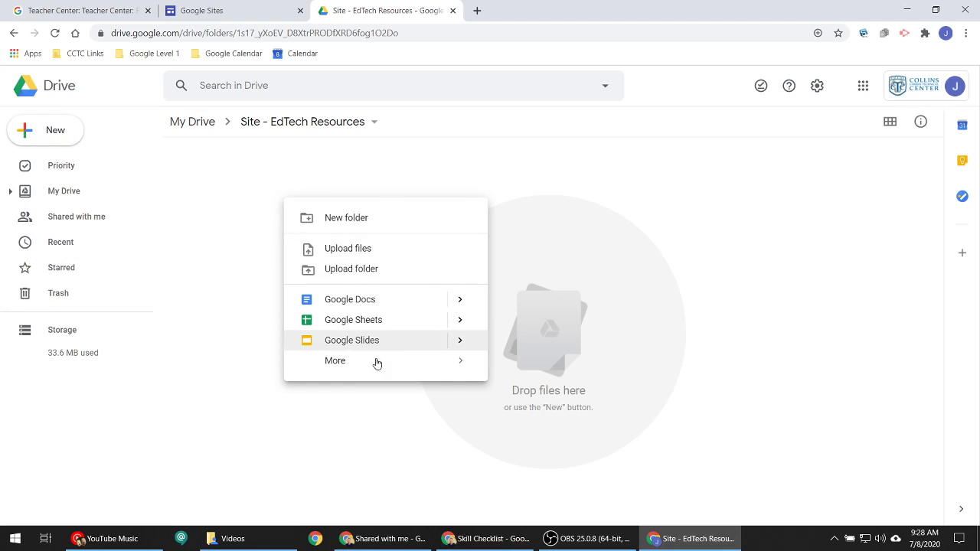
{"action": "mouse_move", "coordinate": [350, 362]}
{"action": "left_click", "coordinate": [464, 179]}
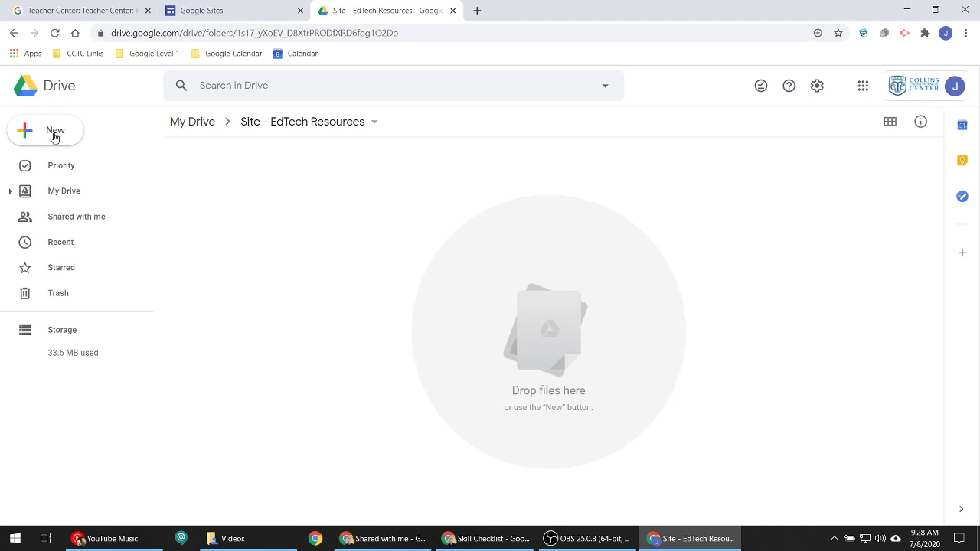
Create a new blank Google Sites website inside the Site - EdTech Resources folder.
{"action": "left_click", "coordinate": [54, 132]}
{"action": "mouse_move", "coordinate": [59, 280]}
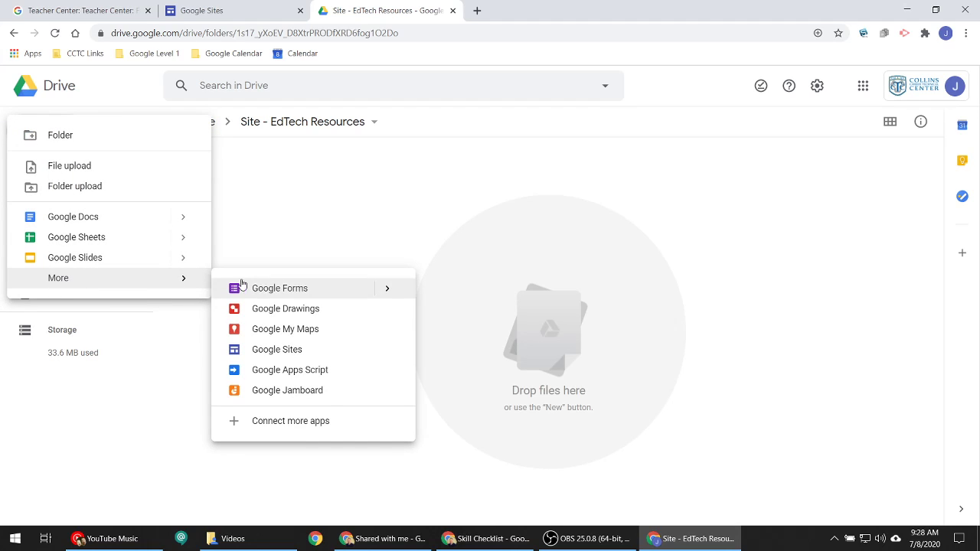
{"action": "left_click", "coordinate": [274, 354]}
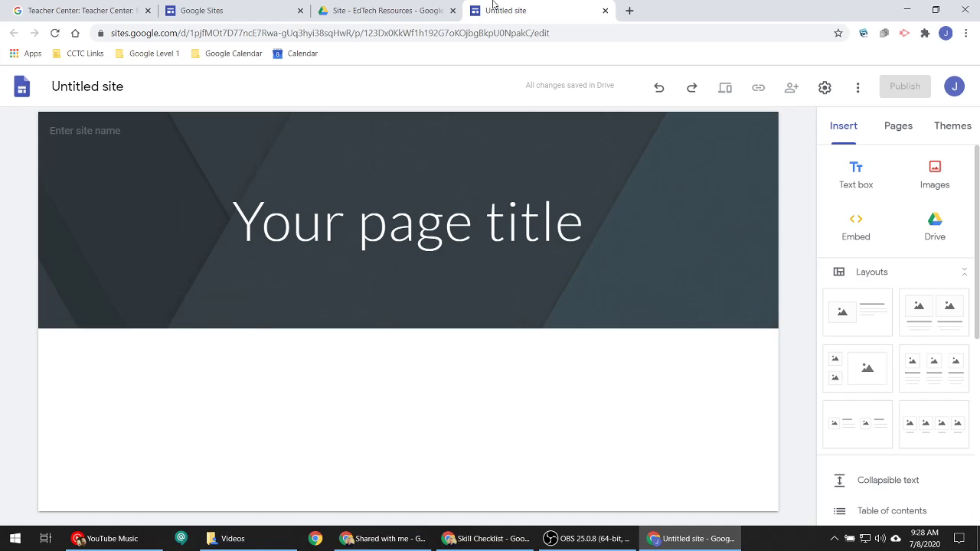
Close the untitled site and open the existing EdTech Resources site from My Drive.
{"action": "left_click", "coordinate": [395, 10]}
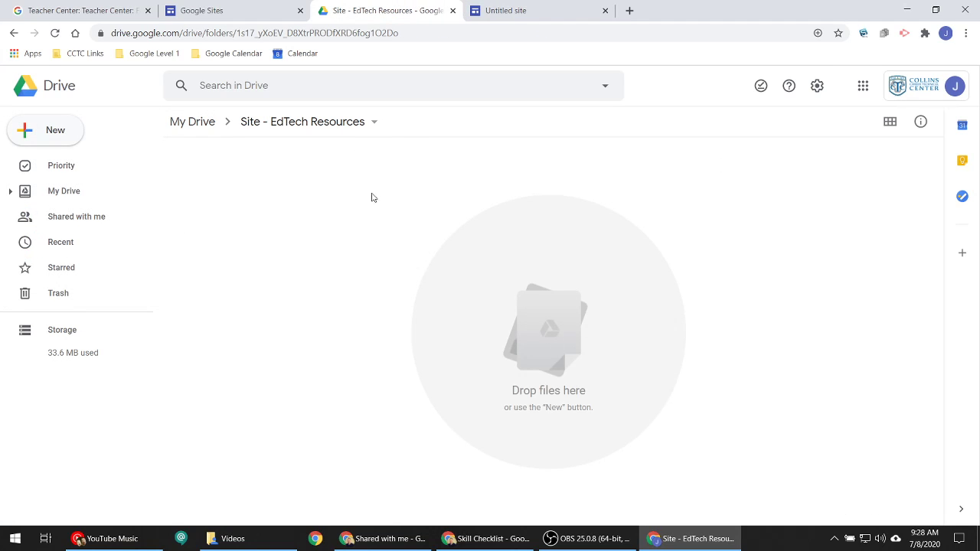
{"action": "left_click", "coordinate": [605, 10]}
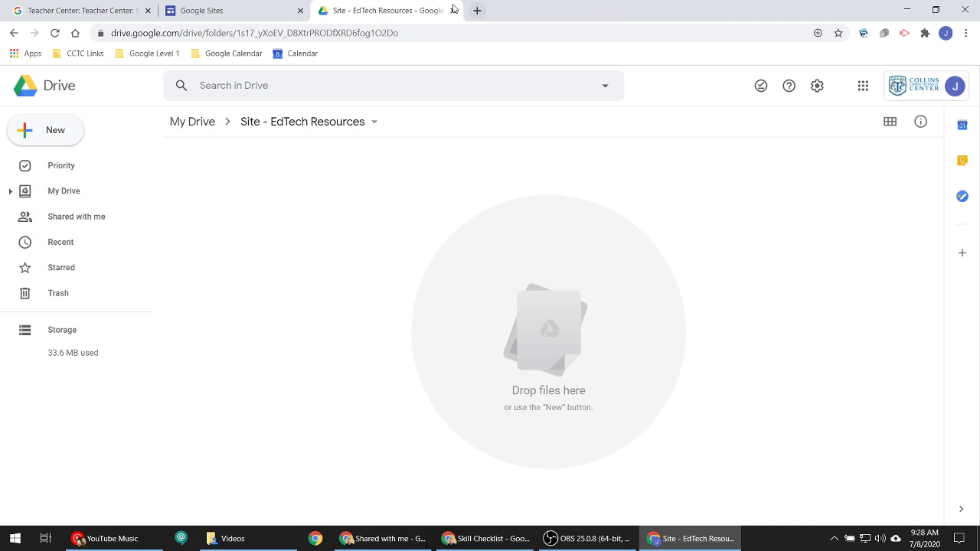
{"action": "left_click", "coordinate": [213, 122]}
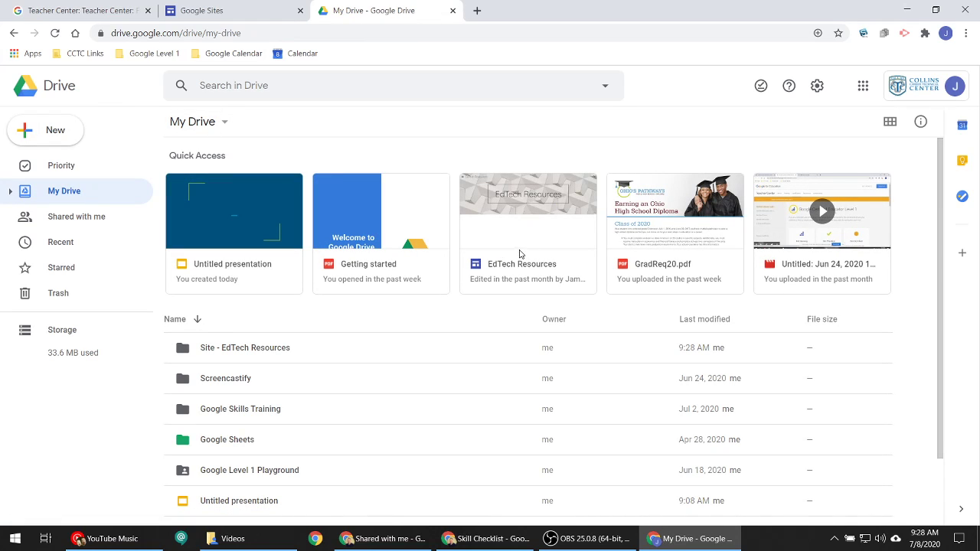
{"action": "double_click", "coordinate": [502, 270]}
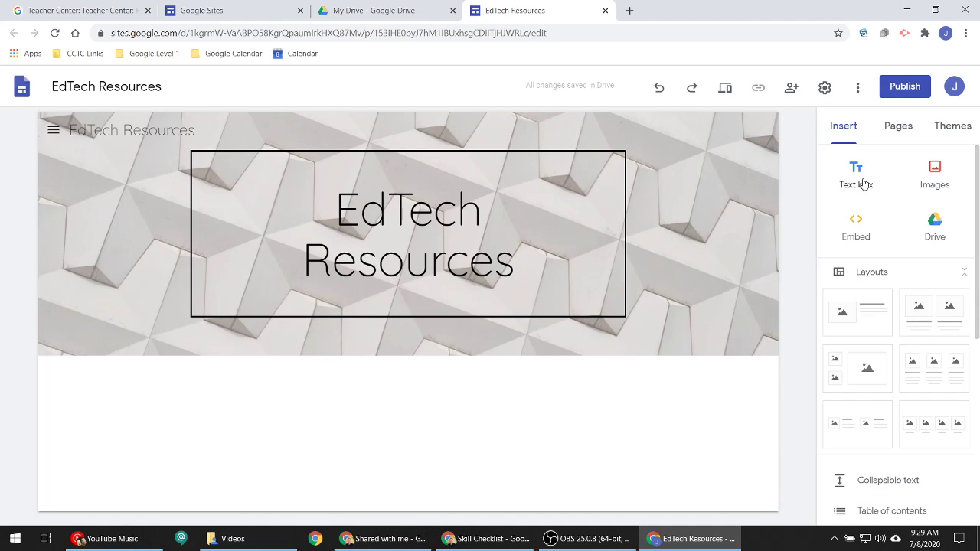
{"action": "left_click", "coordinate": [913, 130]}
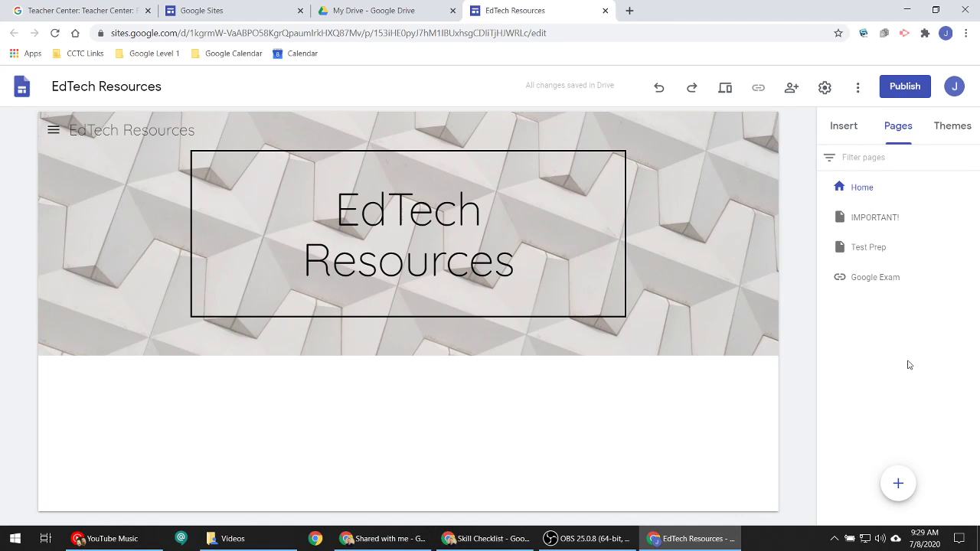
{"action": "mouse_move", "coordinate": [905, 493]}
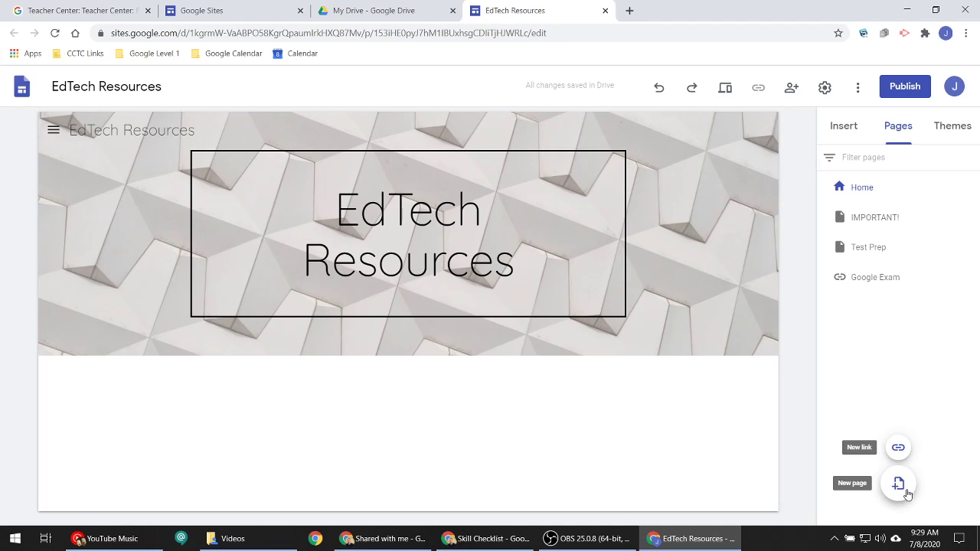
{"action": "left_click", "coordinate": [898, 449]}
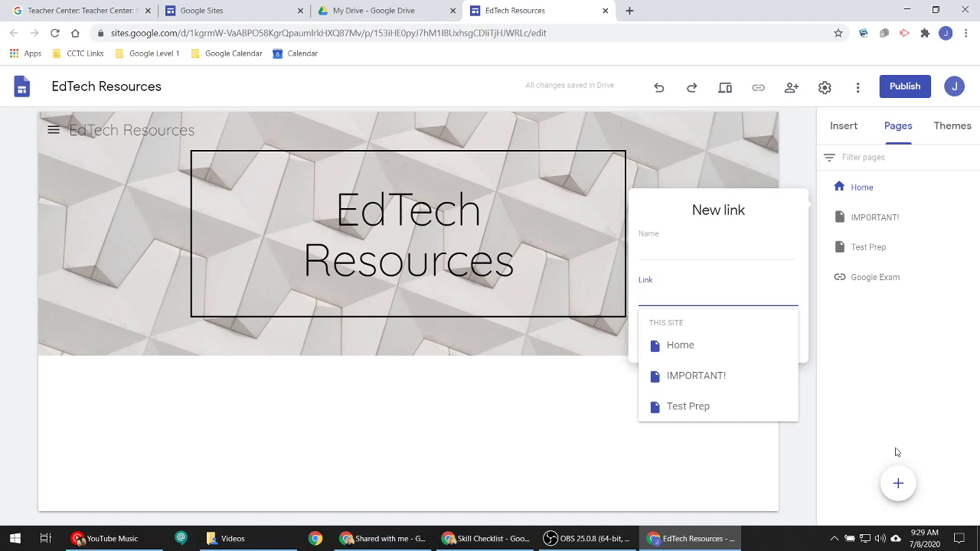
{"action": "left_click", "coordinate": [674, 251]}
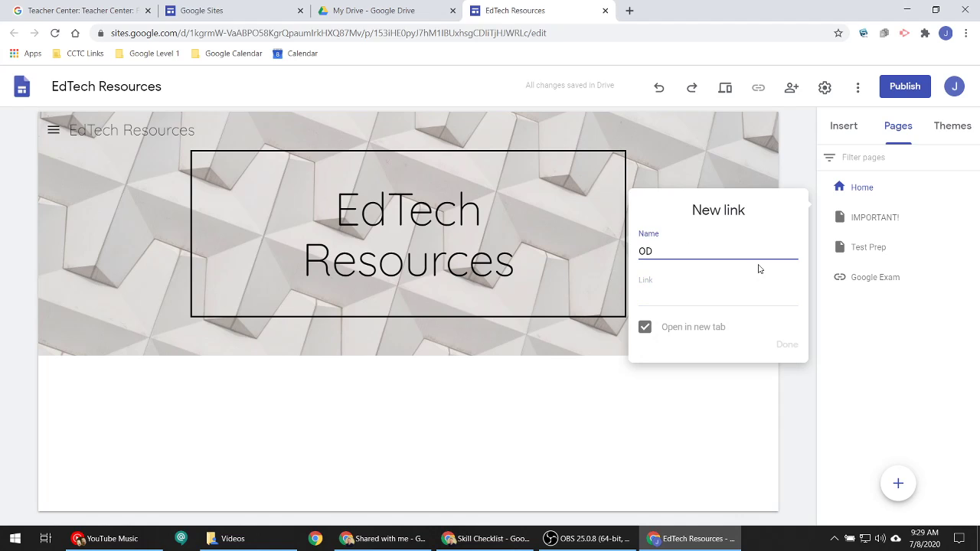
{"action": "type", "text": "Ohio Department of Ed"}
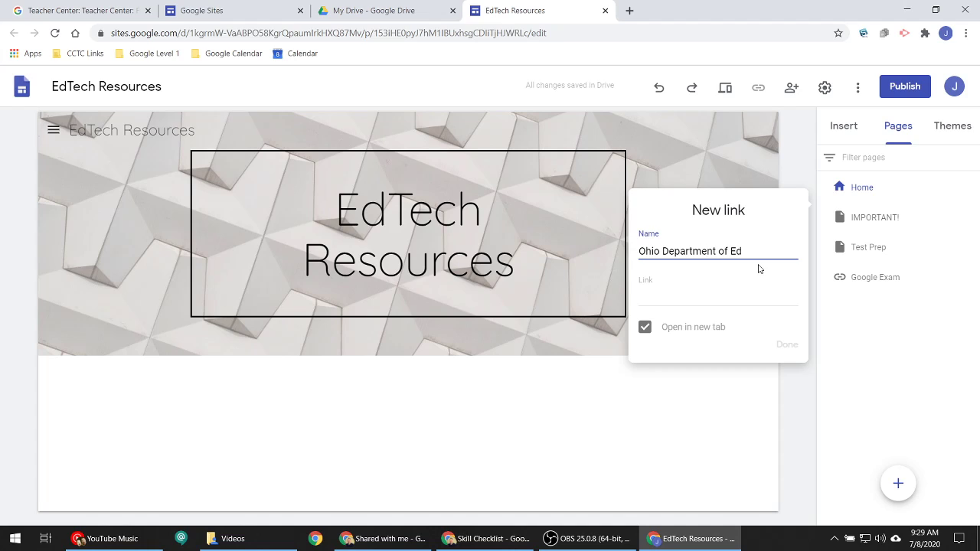
{"action": "left_click", "coordinate": [680, 291]}
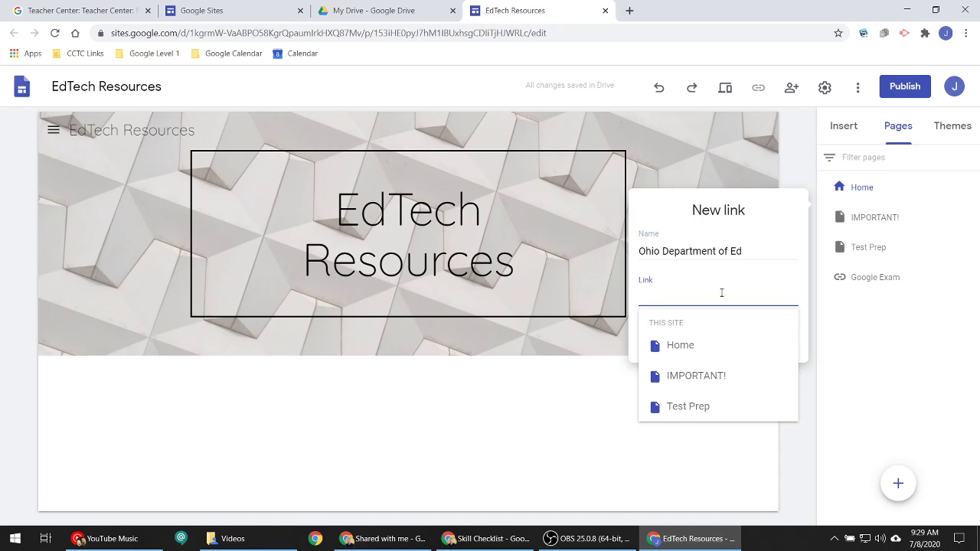
{"action": "type", "text": "https'"}
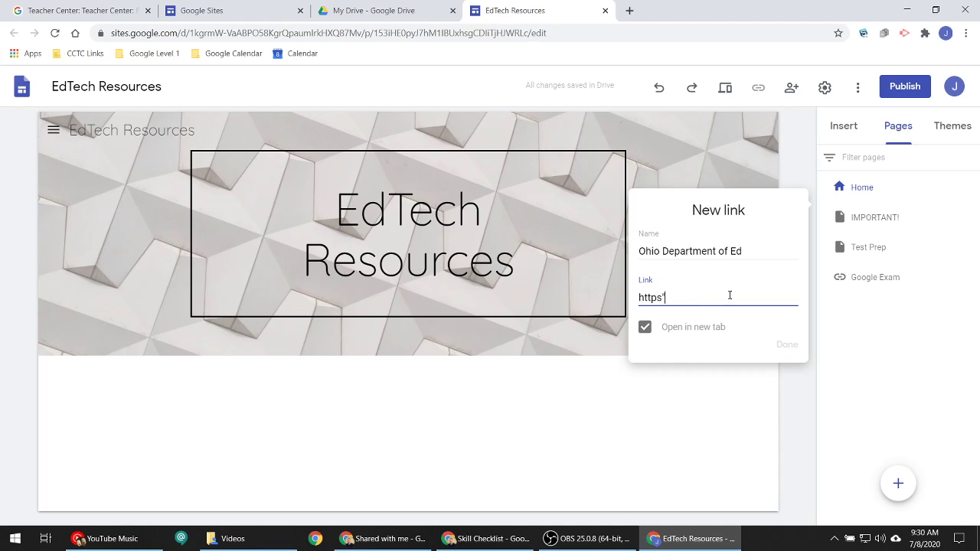
{"action": "key", "text": "BackSpace"}
{"action": "type", "text": "://education.ohio.edu"}
{"action": "left_click", "coordinate": [783, 345]}
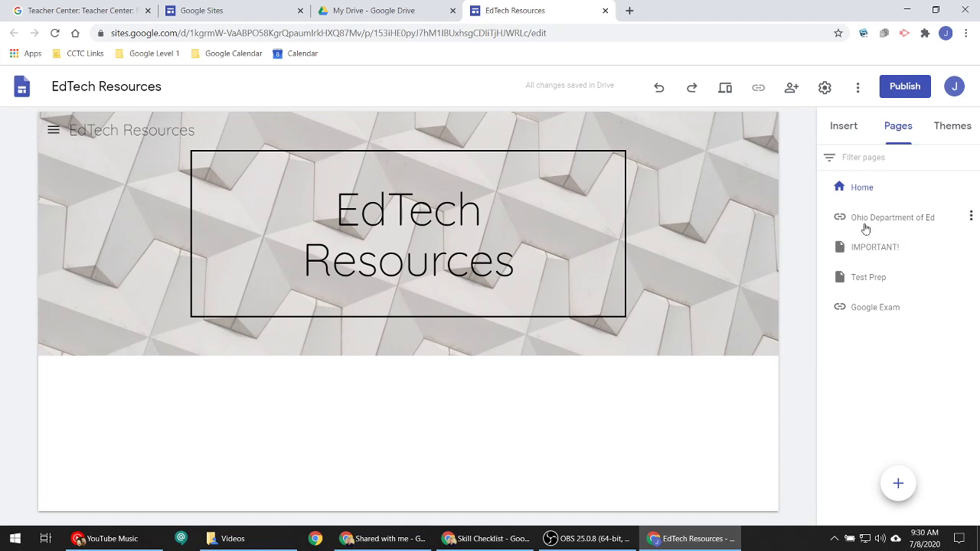
Preview the site, test the Ohio Department of Ed navigation link, and close the page it opens.
{"action": "left_click", "coordinate": [728, 91]}
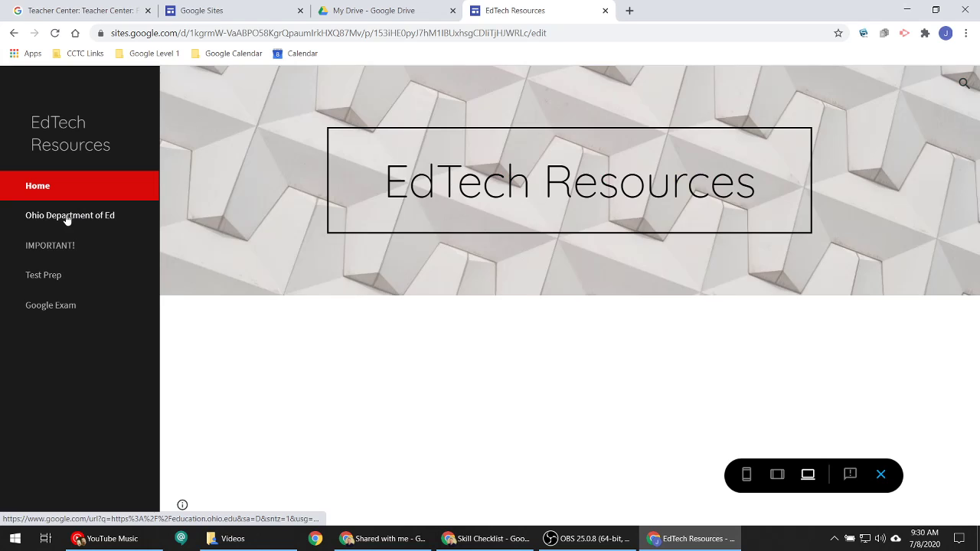
{"action": "left_click", "coordinate": [68, 218]}
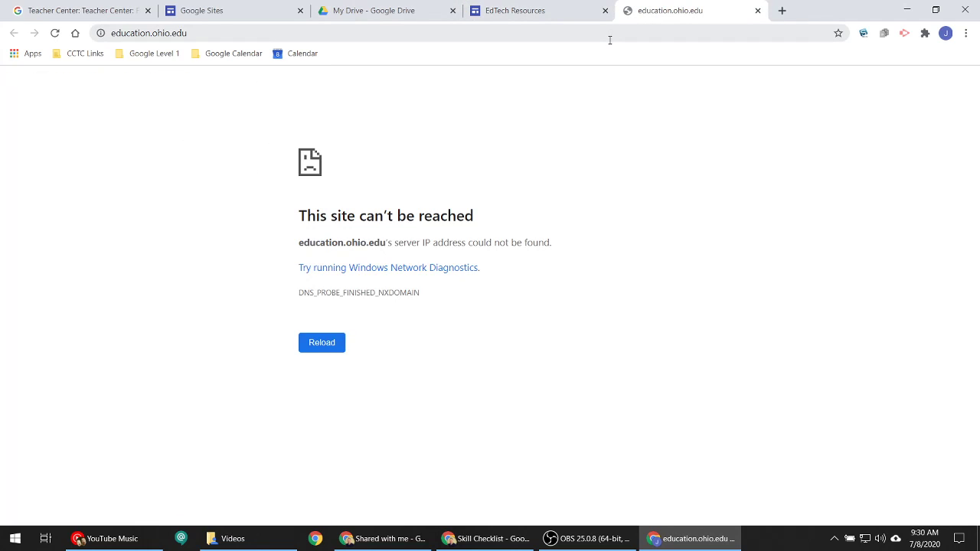
{"action": "left_click", "coordinate": [560, 9]}
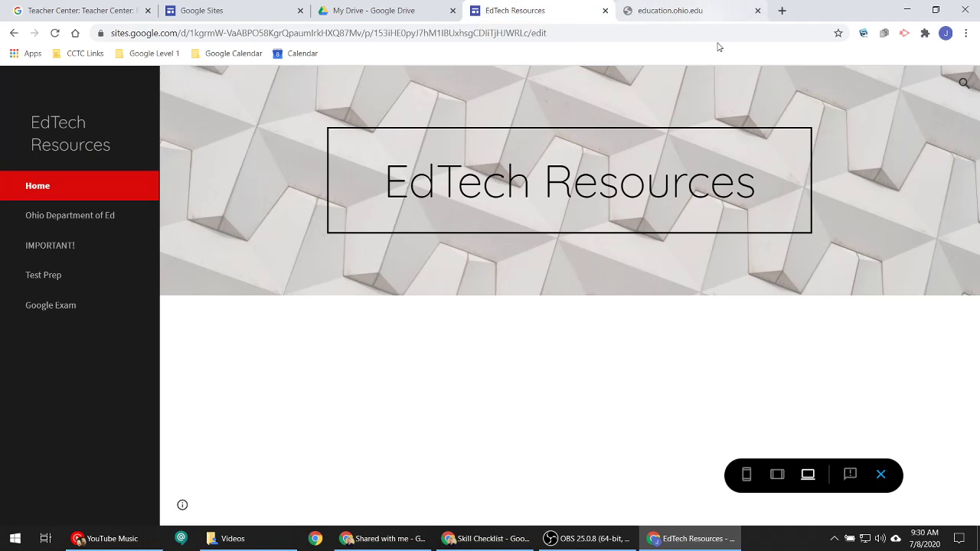
{"action": "left_click", "coordinate": [757, 10]}
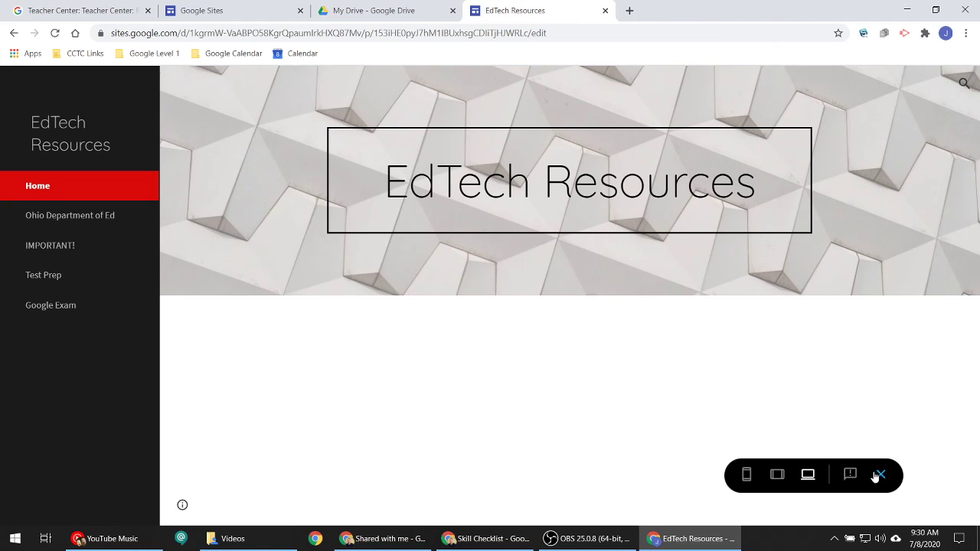
{"action": "left_click", "coordinate": [877, 475]}
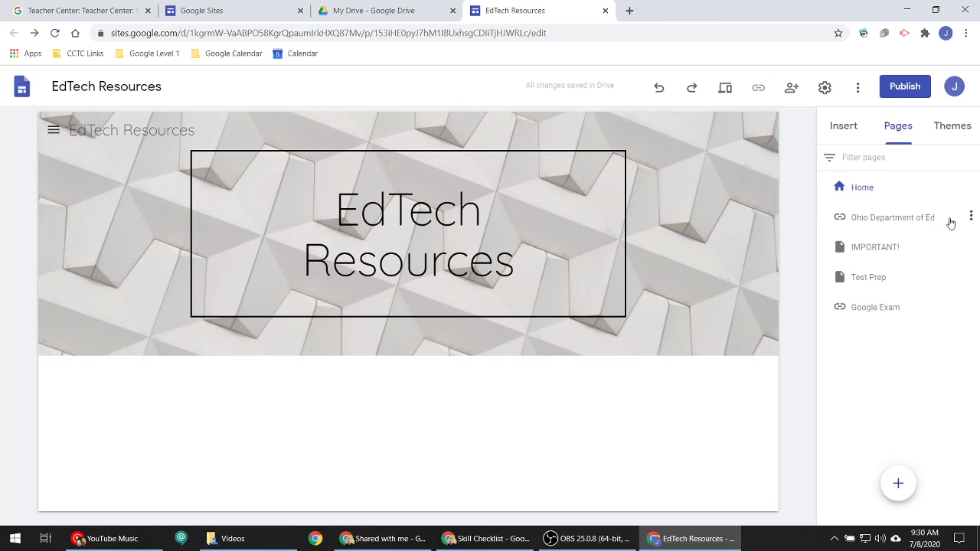
{"action": "left_click", "coordinate": [971, 216]}
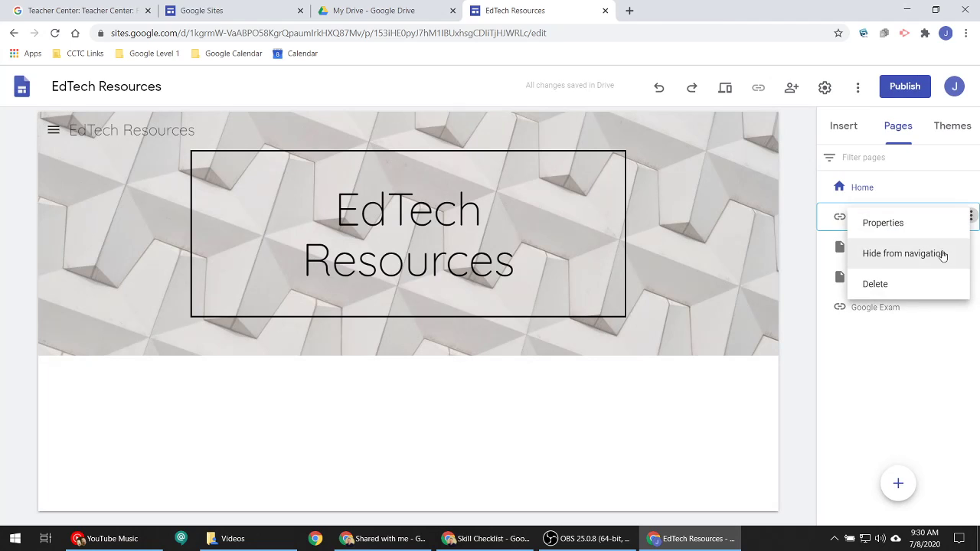
{"action": "left_click", "coordinate": [901, 230]}
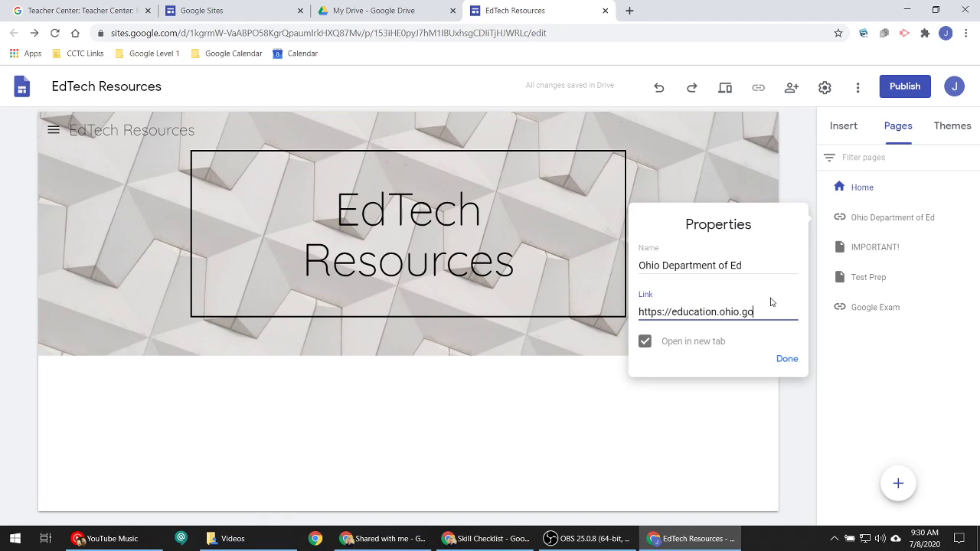
{"action": "left_click", "coordinate": [785, 361]}
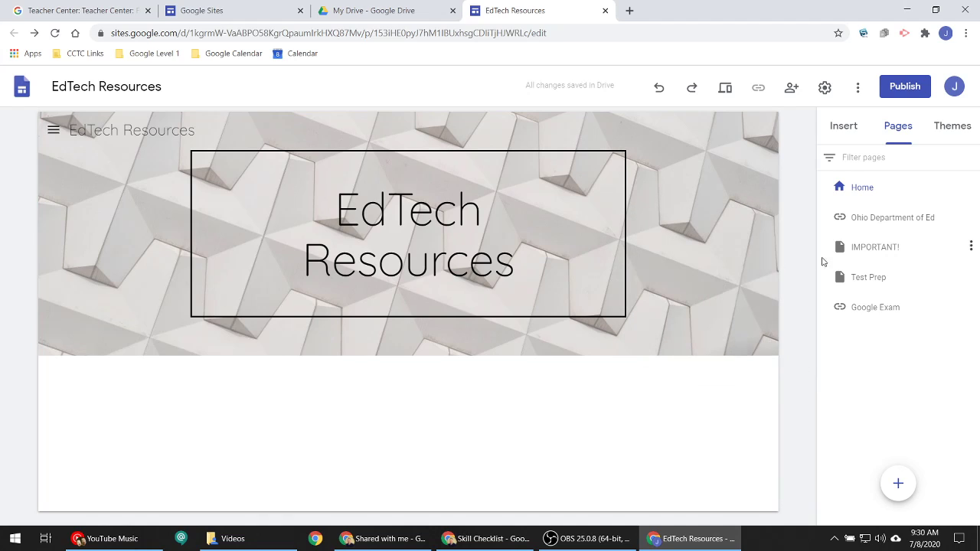
Preview the site, test the corrected Ohio Department of Ed link, and close both the preview and the opened page.
{"action": "left_click", "coordinate": [792, 87]}
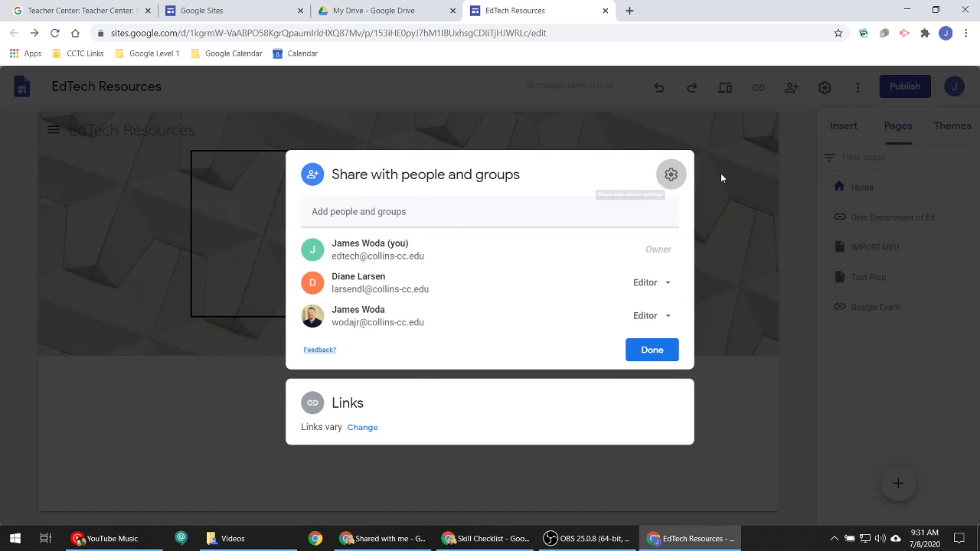
{"action": "left_click", "coordinate": [716, 173]}
{"action": "left_click", "coordinate": [727, 89]}
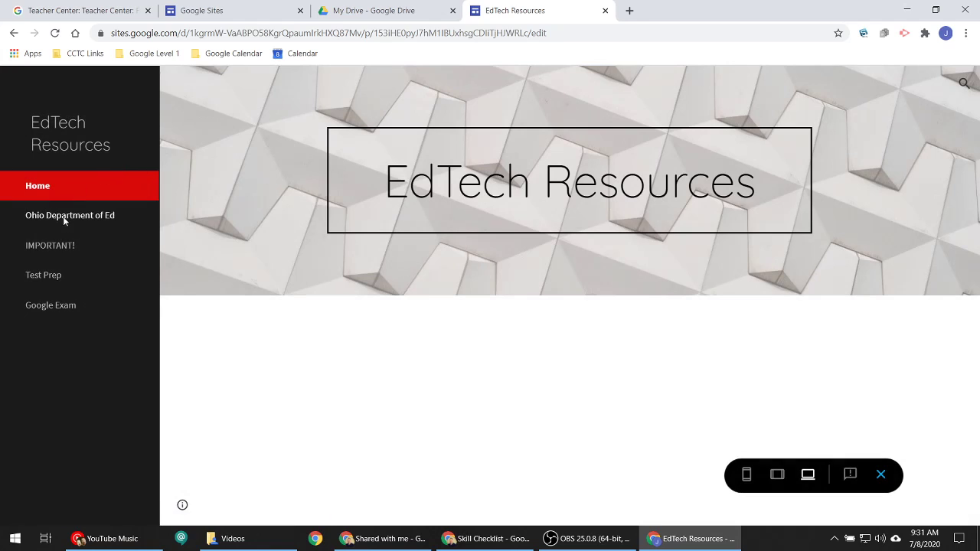
{"action": "left_click", "coordinate": [59, 218]}
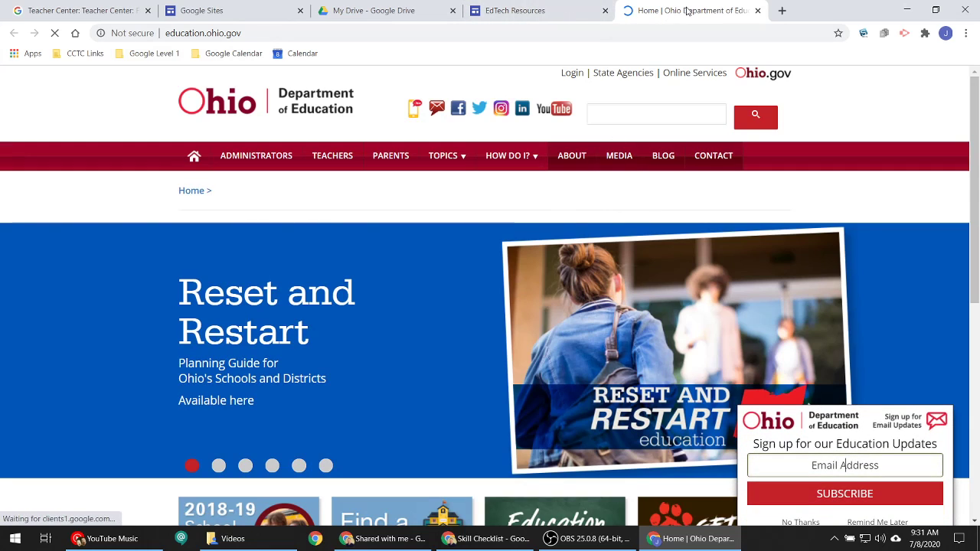
{"action": "scroll", "coordinate": [415, 337], "scroll_direction": "down", "scroll_amount": 5}
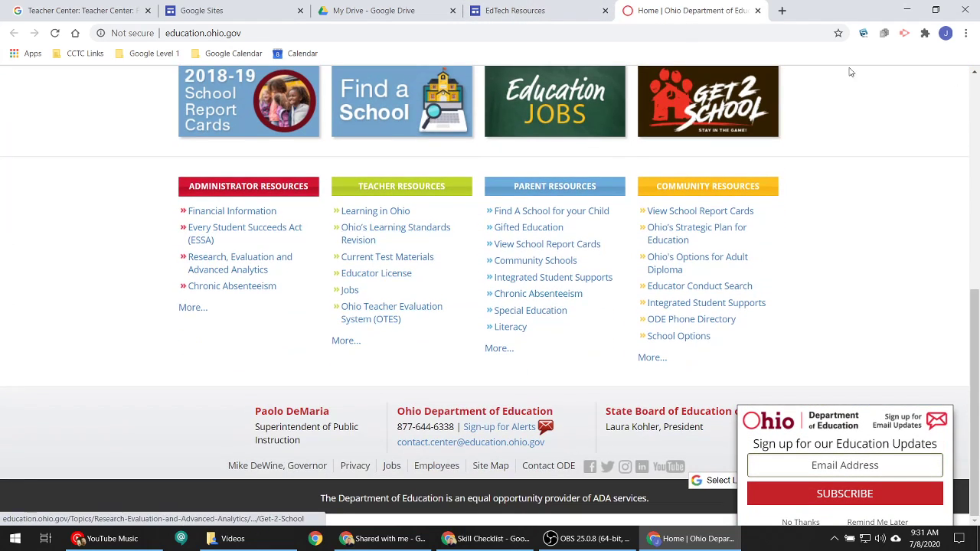
{"action": "left_click", "coordinate": [512, 19]}
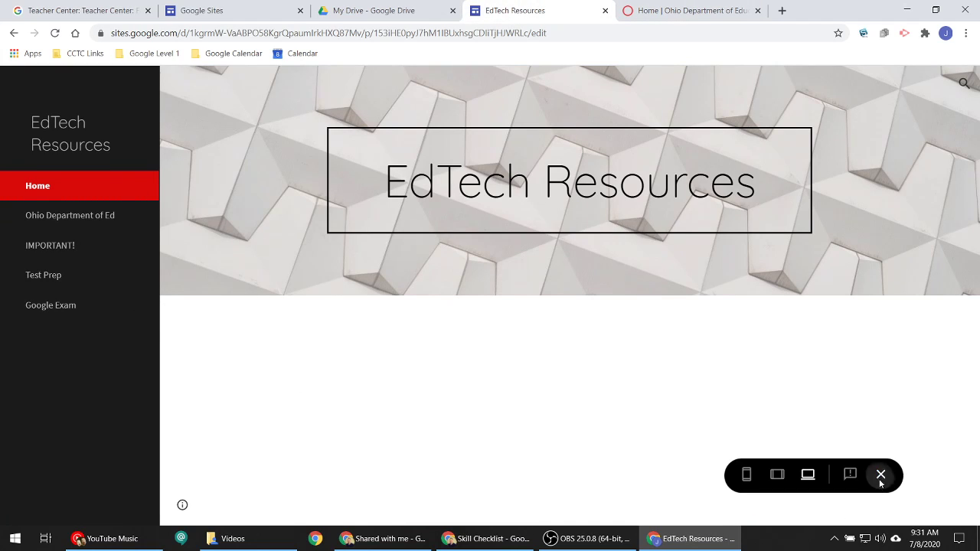
{"action": "left_click", "coordinate": [880, 476]}
{"action": "left_click", "coordinate": [737, 8]}
{"action": "left_click", "coordinate": [757, 10]}
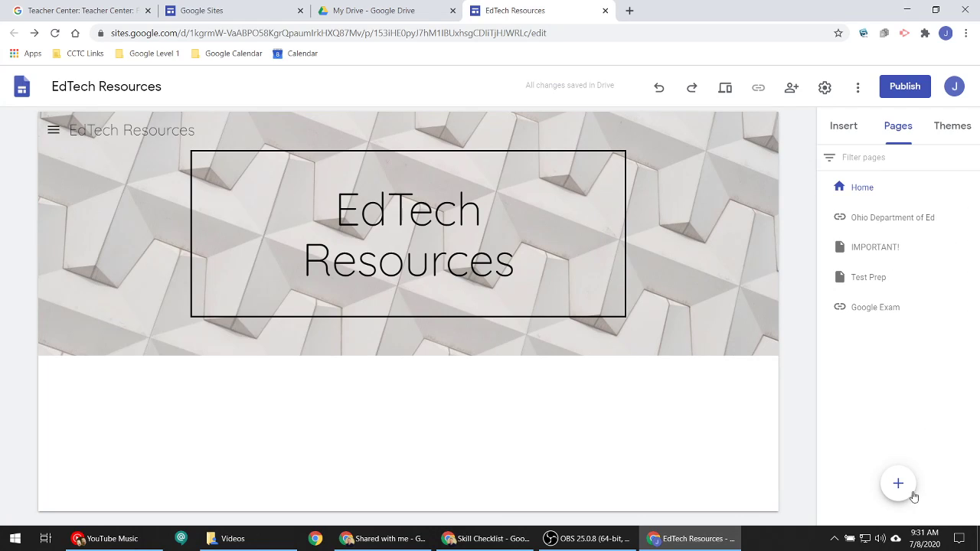
Add a new page named Google Sites to the site.
{"action": "mouse_move", "coordinate": [894, 494]}
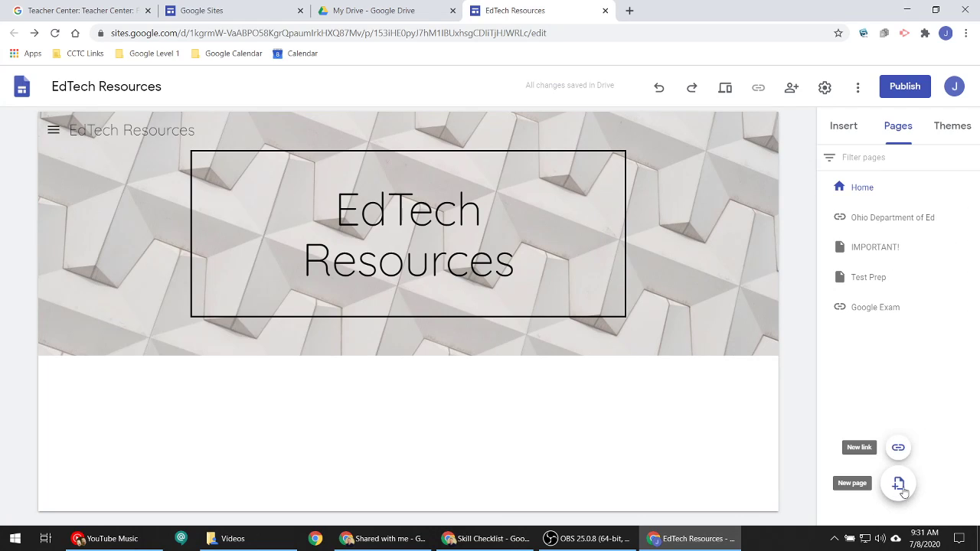
{"action": "left_click", "coordinate": [898, 484]}
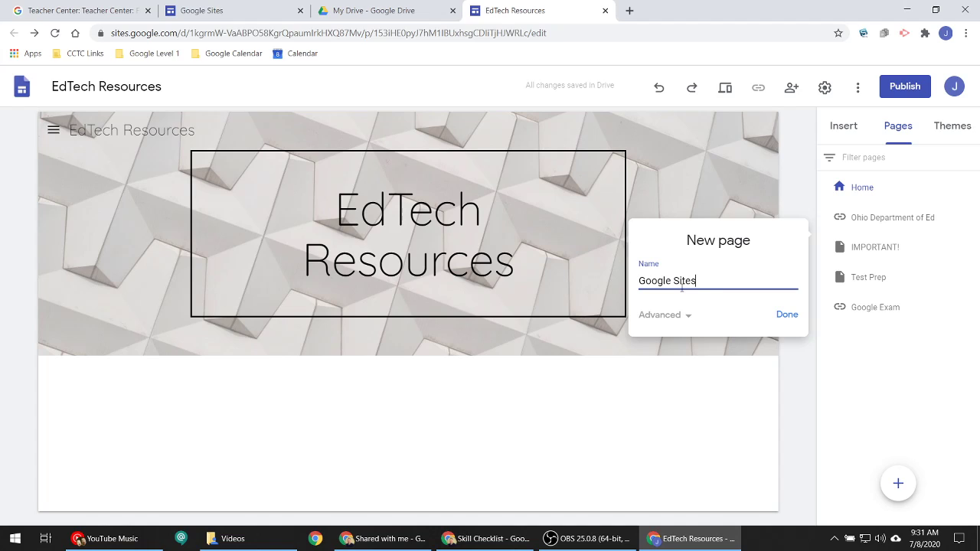
{"action": "left_click", "coordinate": [788, 315]}
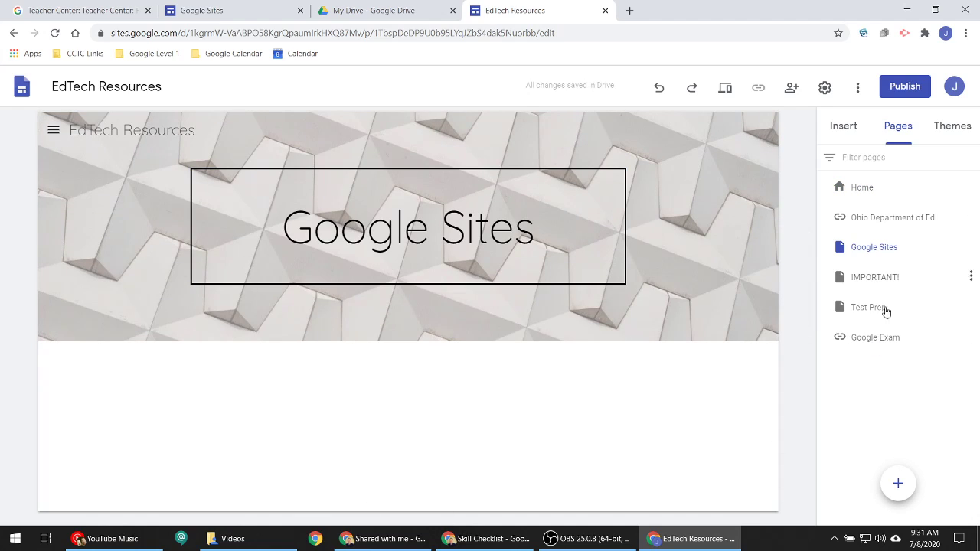
{"action": "left_click_drag", "start_coordinate": [874, 255], "coordinate": [882, 256]}
Insert the layout with one image placeholder beside a heading and text on the Google Sites page.
{"action": "left_click", "coordinate": [858, 132]}
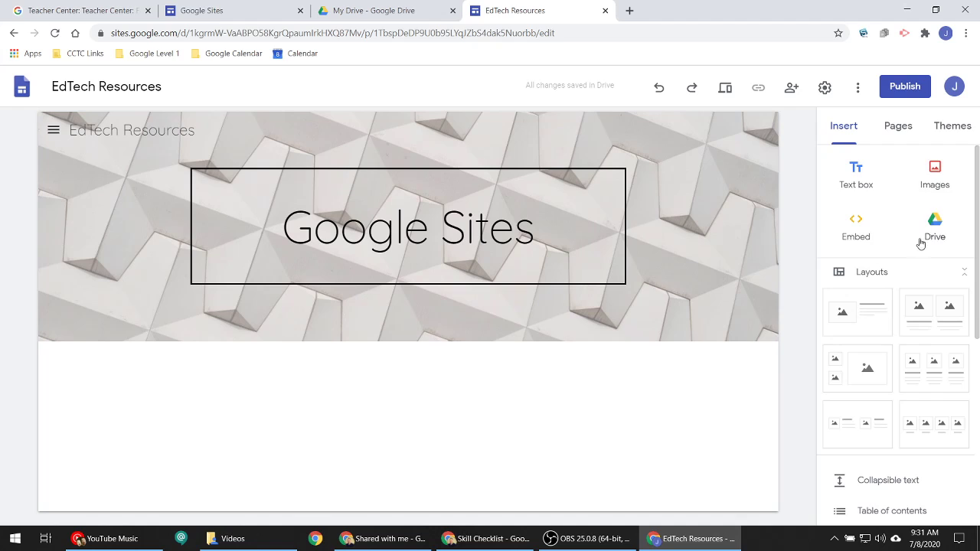
{"action": "scroll", "coordinate": [919, 261], "scroll_direction": "down", "scroll_amount": 5}
{"action": "scroll", "coordinate": [910, 288], "scroll_direction": "down", "scroll_amount": 1}
{"action": "scroll", "coordinate": [896, 314], "scroll_direction": "up", "scroll_amount": 6}
{"action": "left_click", "coordinate": [872, 327]}
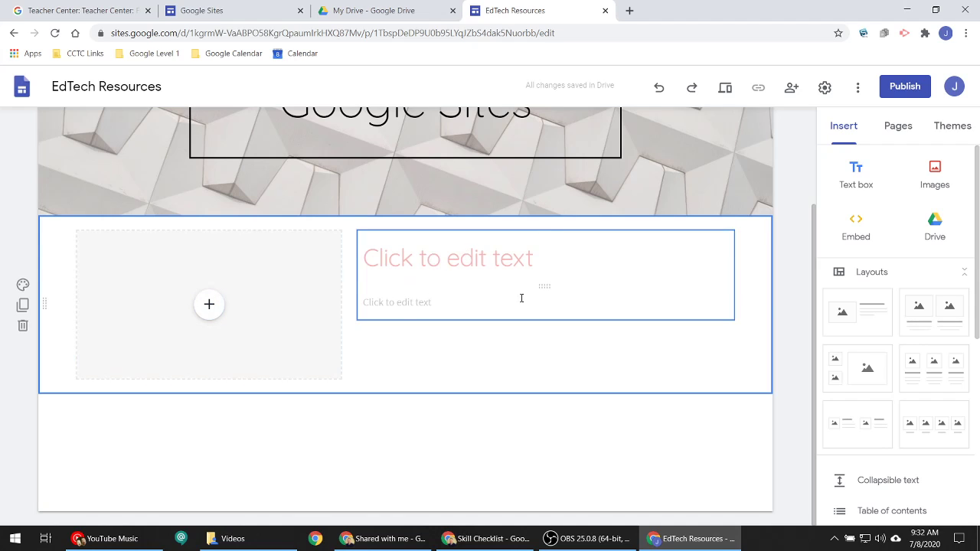
Look through the remaining content elements that can be inserted, from collapsible text to charts.
{"action": "scroll", "coordinate": [918, 344], "scroll_direction": "down", "scroll_amount": 2}
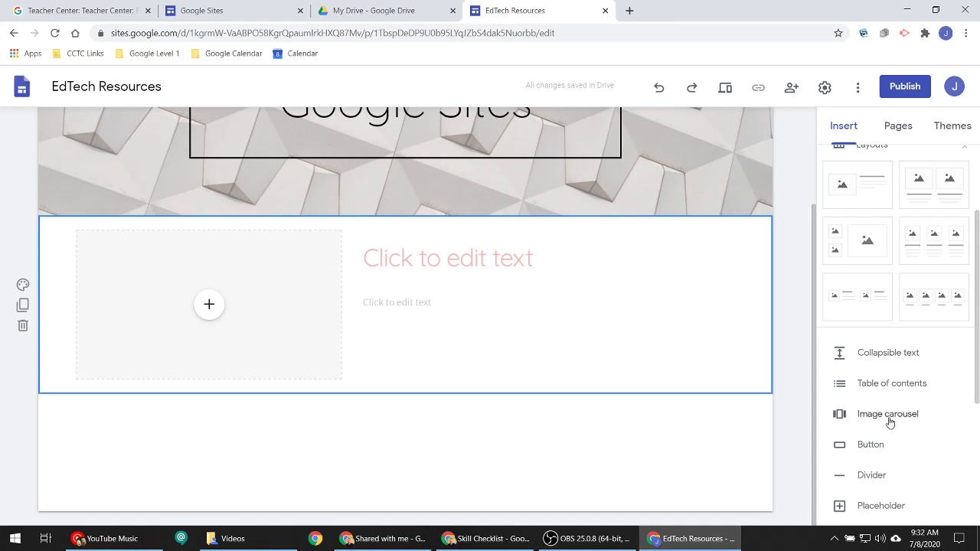
{"action": "scroll", "coordinate": [888, 406], "scroll_direction": "down", "scroll_amount": 3}
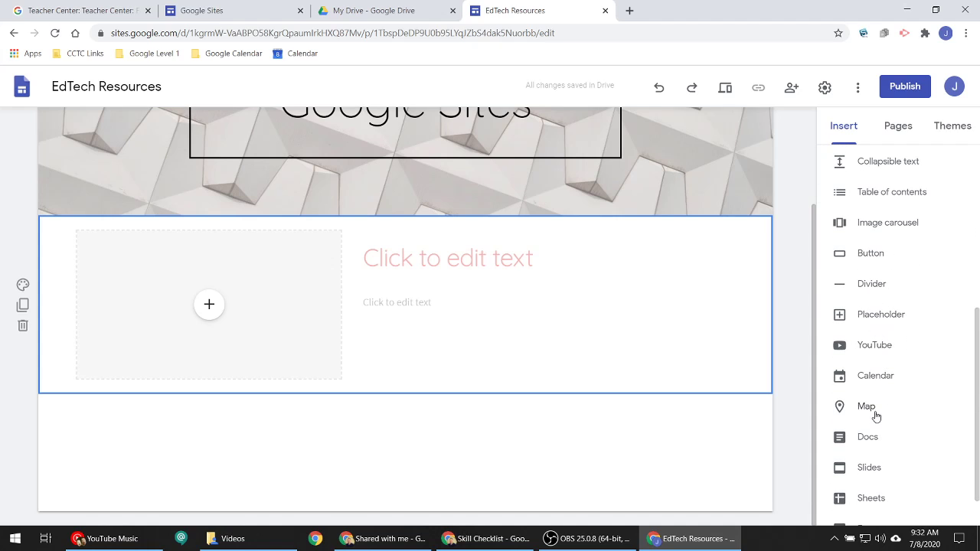
{"action": "scroll", "coordinate": [889, 442], "scroll_direction": "down", "scroll_amount": 1}
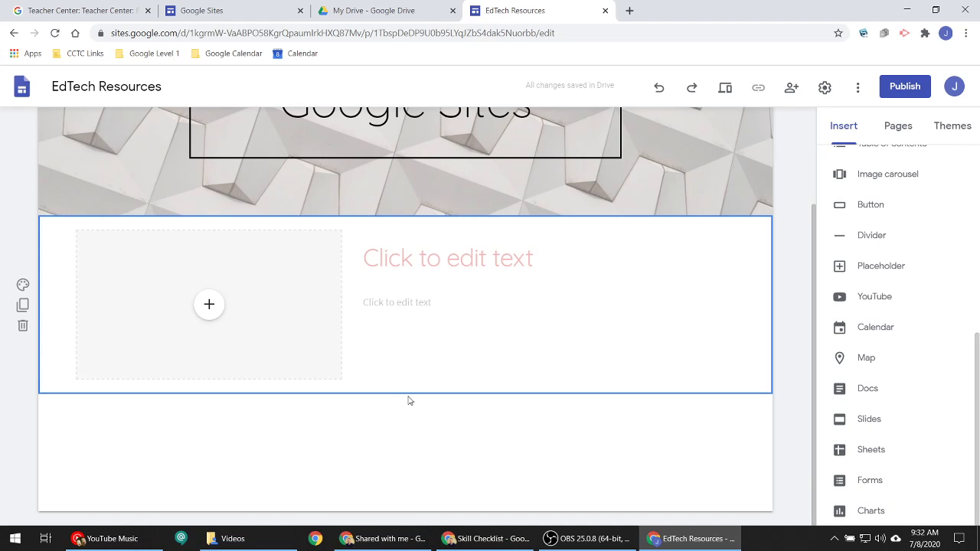
{"action": "scroll", "coordinate": [322, 295], "scroll_direction": "up", "scroll_amount": 2}
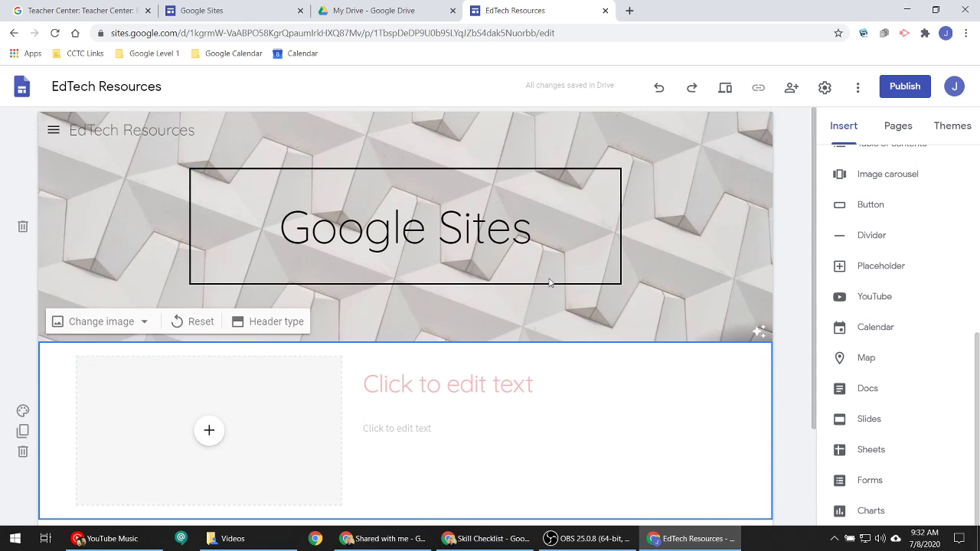
Review the embedded checklist and flashcards on the Test Prep page and the embedded video on the IMPORTANT! page.
{"action": "left_click", "coordinate": [891, 134]}
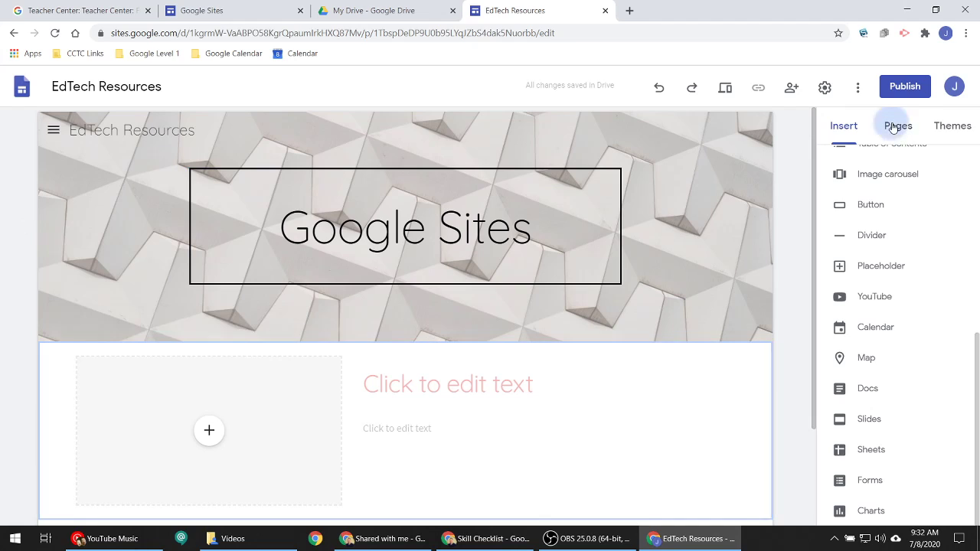
{"action": "left_click", "coordinate": [870, 309]}
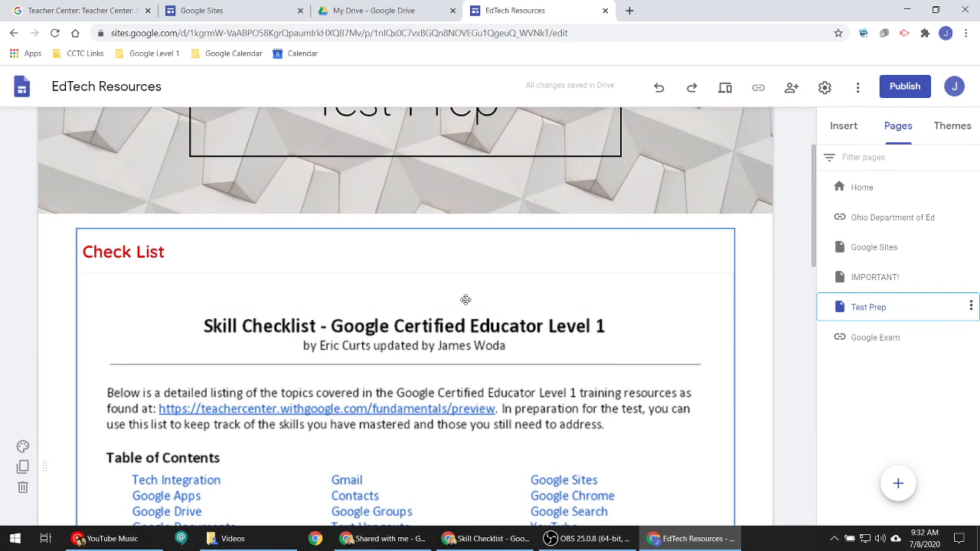
{"action": "scroll", "coordinate": [339, 192], "scroll_direction": "up", "scroll_amount": 2}
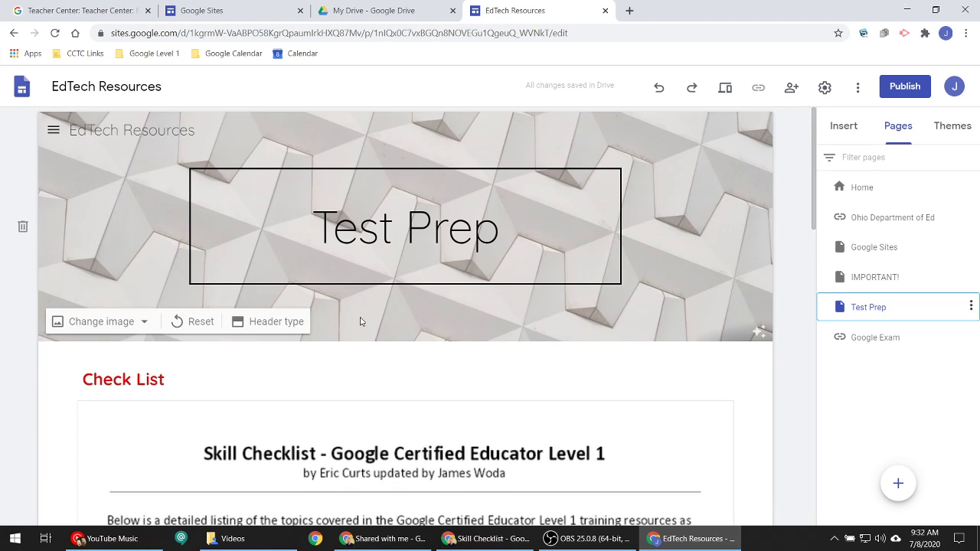
{"action": "scroll", "coordinate": [263, 367], "scroll_direction": "down", "scroll_amount": 14}
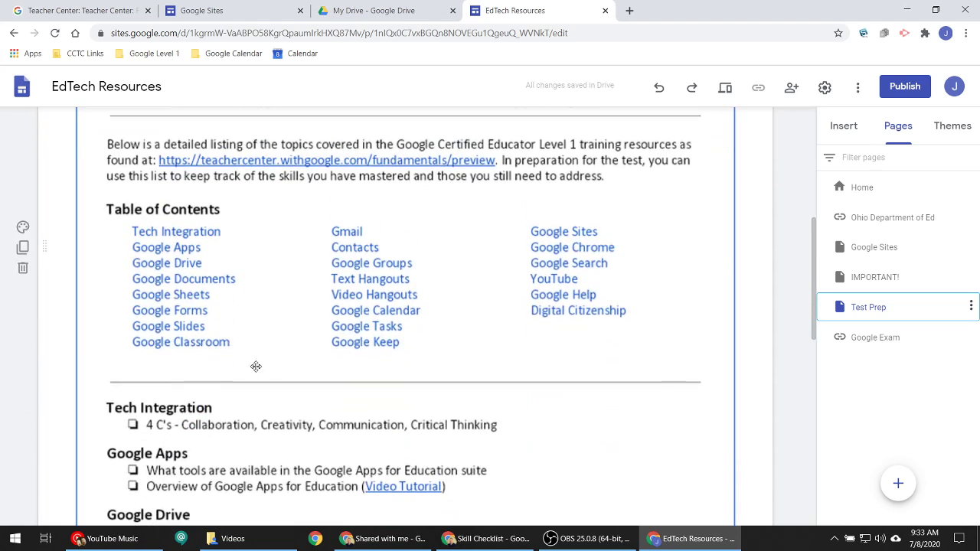
{"action": "scroll", "coordinate": [543, 293], "scroll_direction": "up", "scroll_amount": 6}
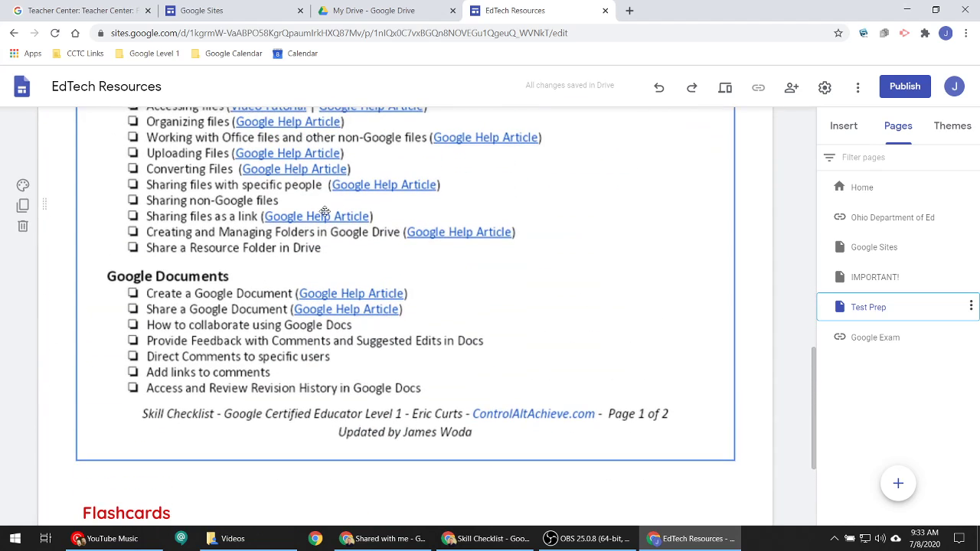
{"action": "scroll", "coordinate": [585, 296], "scroll_direction": "down", "scroll_amount": 6}
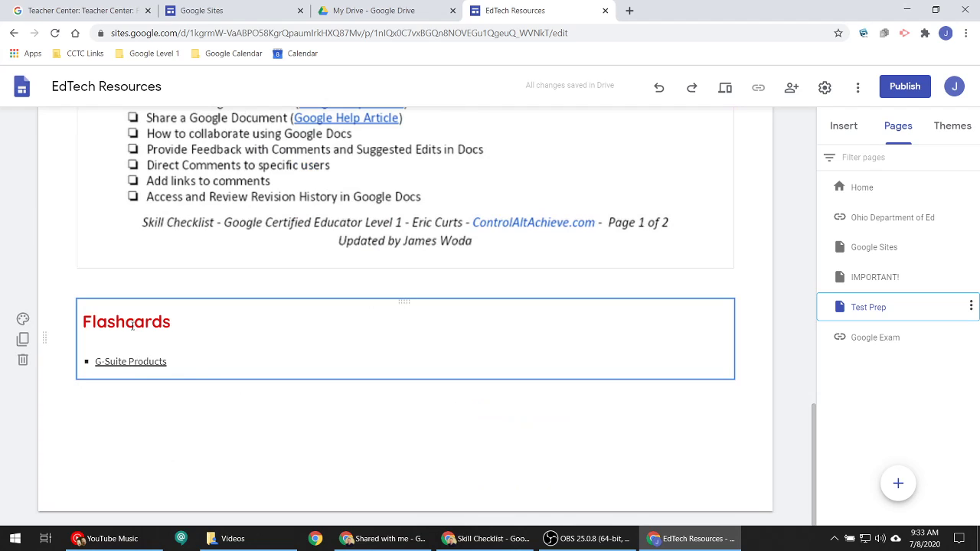
{"action": "scroll", "coordinate": [574, 396], "scroll_direction": "up", "scroll_amount": 10}
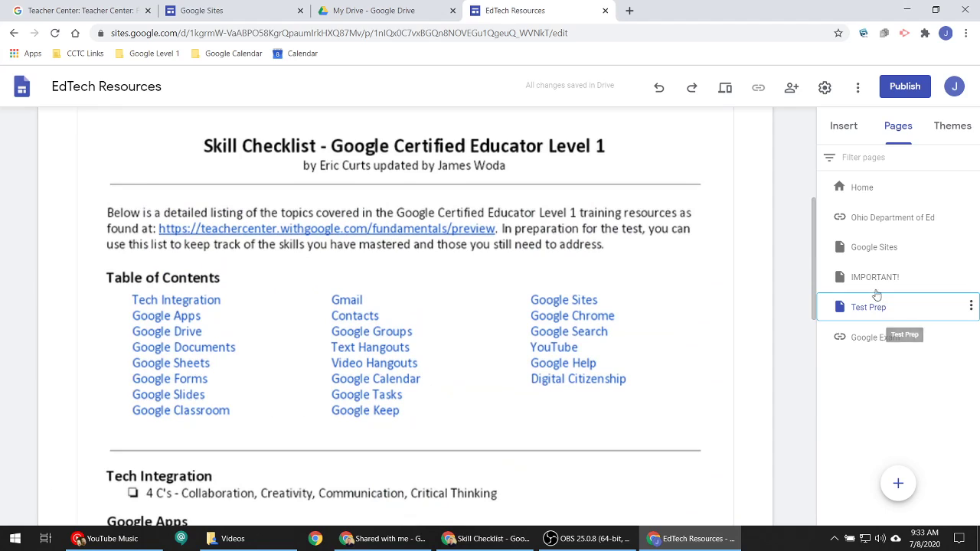
{"action": "left_click", "coordinate": [875, 280]}
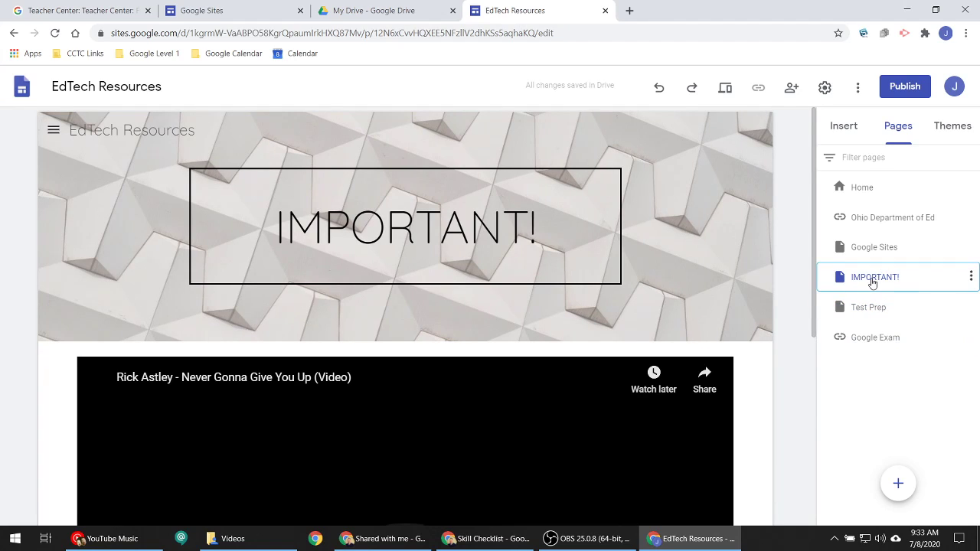
{"action": "scroll", "coordinate": [387, 322], "scroll_direction": "down", "scroll_amount": 3}
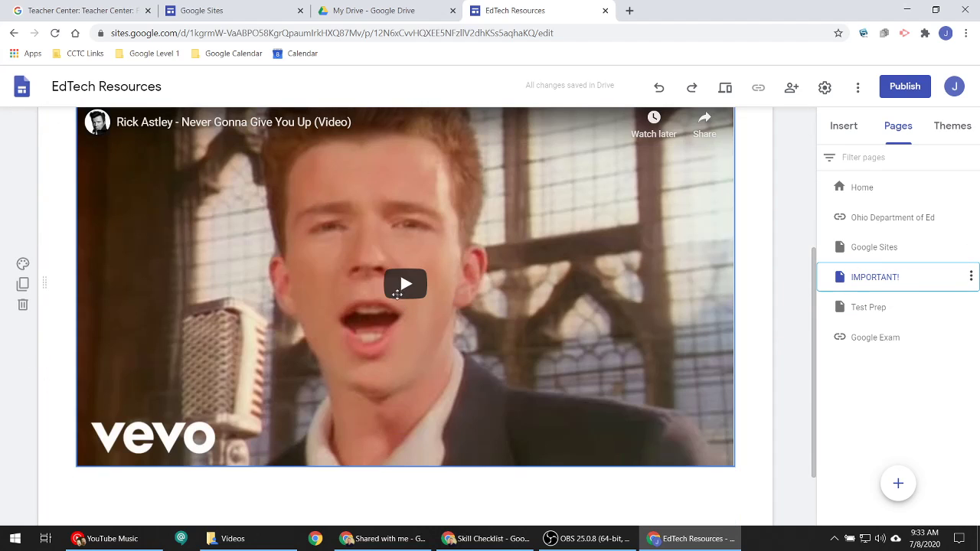
{"action": "scroll", "coordinate": [630, 322], "scroll_direction": "up", "scroll_amount": 3}
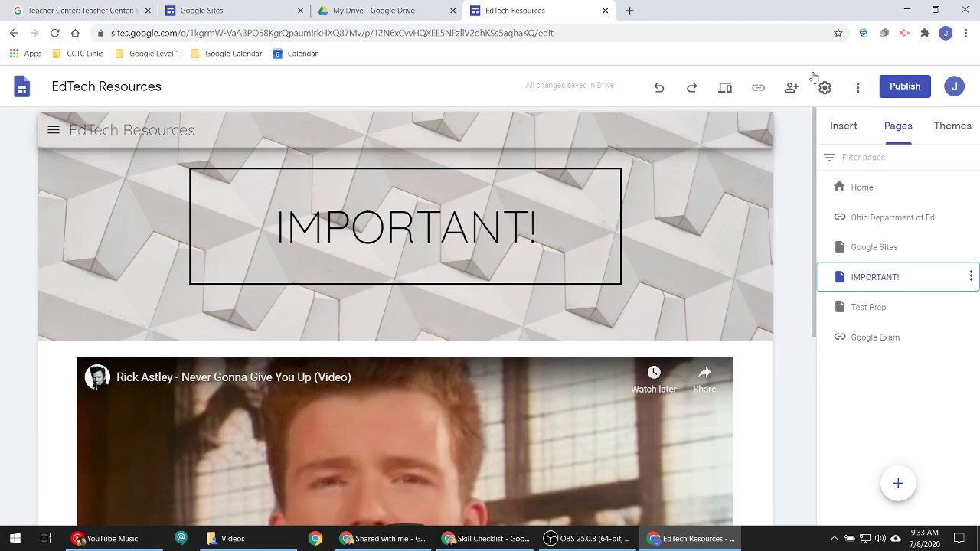
{"action": "left_click", "coordinate": [903, 310]}
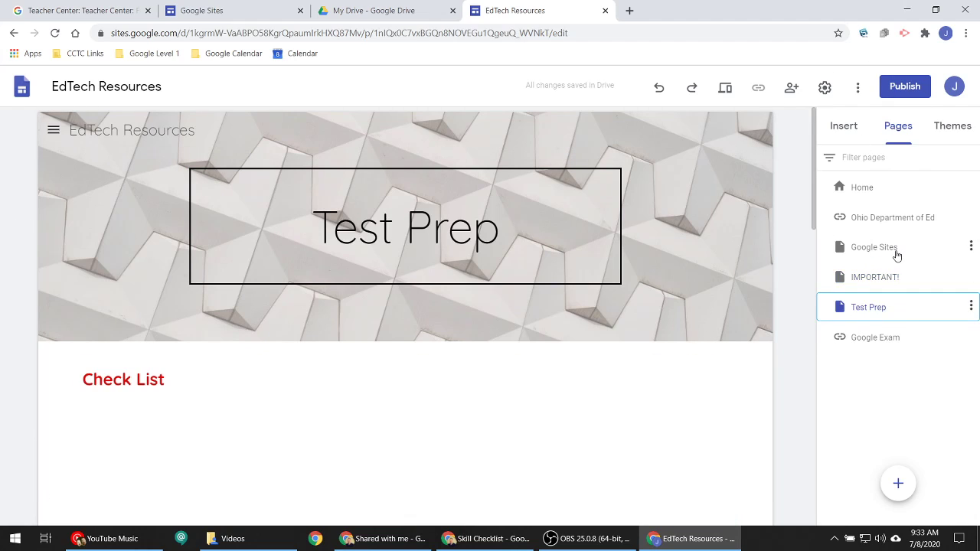
Open the Google Sites page and choose the "Accessible Content: Let's Start at the Very Beginning" presentation from the Drive slides to insert.
{"action": "left_click", "coordinate": [897, 249]}
{"action": "left_click", "coordinate": [844, 125]}
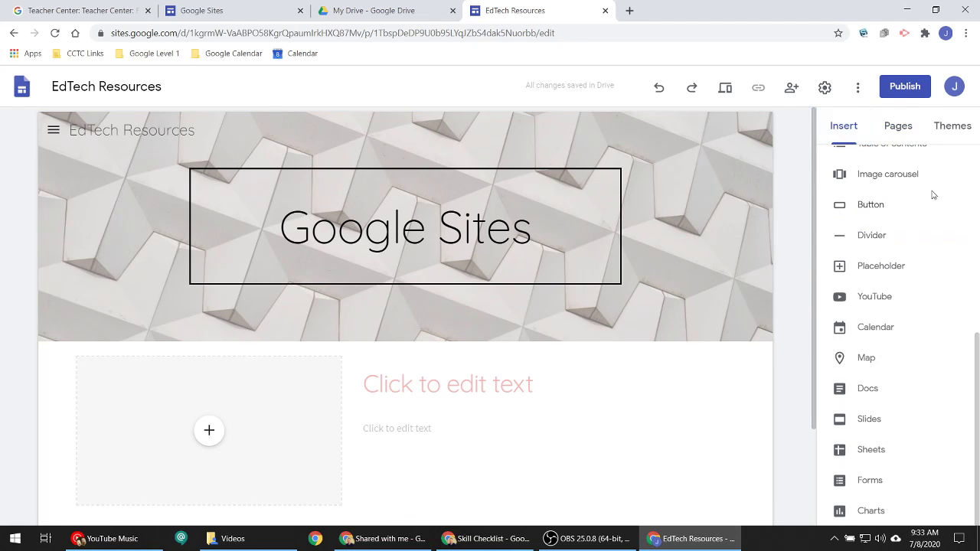
{"action": "scroll", "coordinate": [416, 452], "scroll_direction": "down", "scroll_amount": 2}
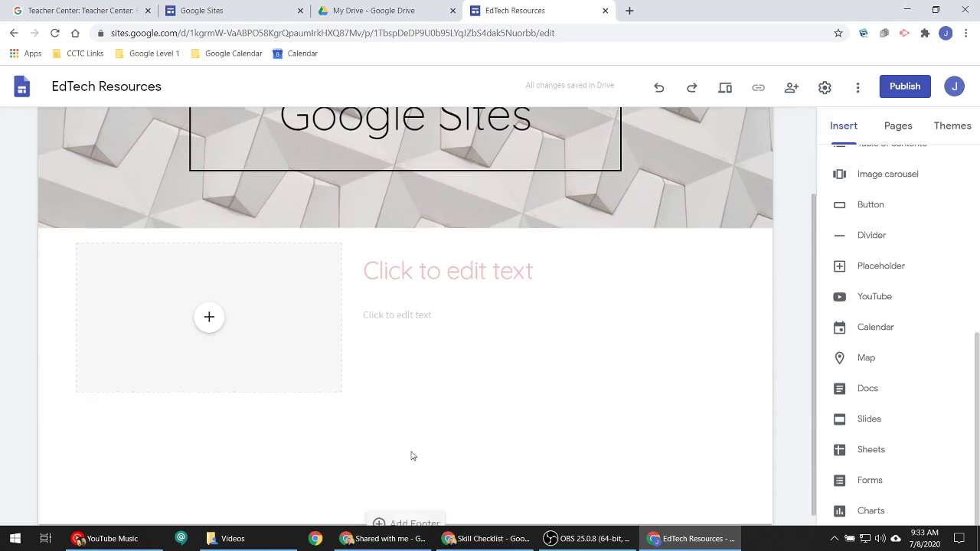
{"action": "left_click", "coordinate": [870, 422]}
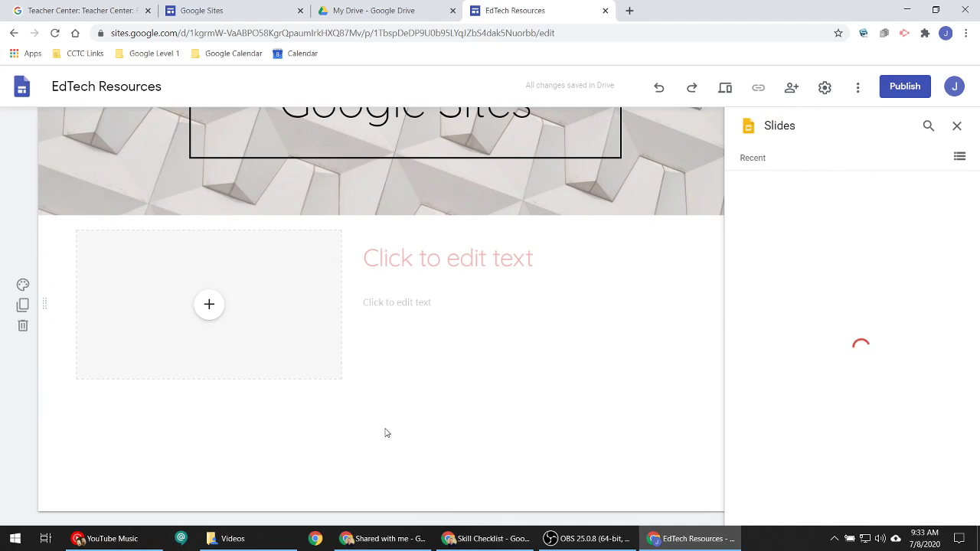
{"action": "scroll", "coordinate": [894, 393], "scroll_direction": "down", "scroll_amount": 2}
{"action": "scroll", "coordinate": [894, 393], "scroll_direction": "down", "scroll_amount": 3}
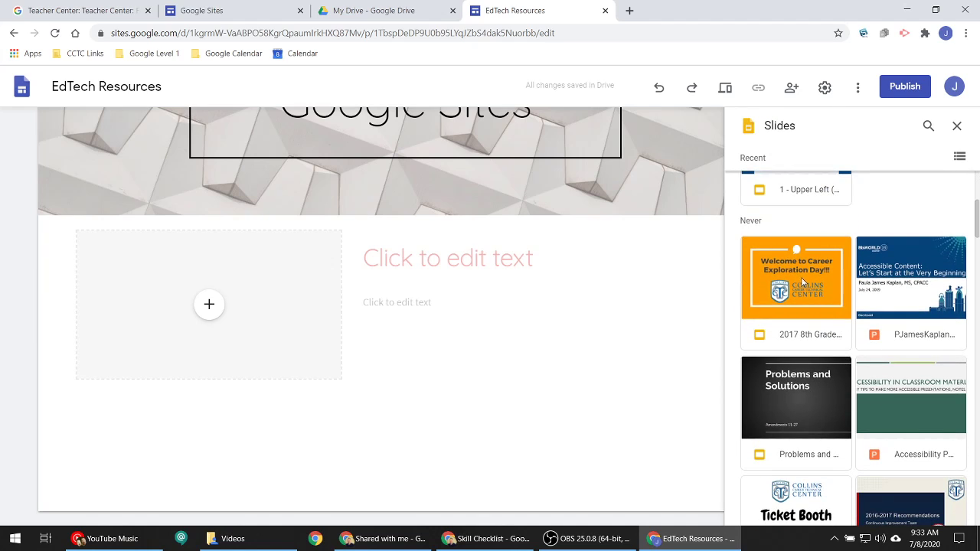
{"action": "left_click", "coordinate": [916, 275]}
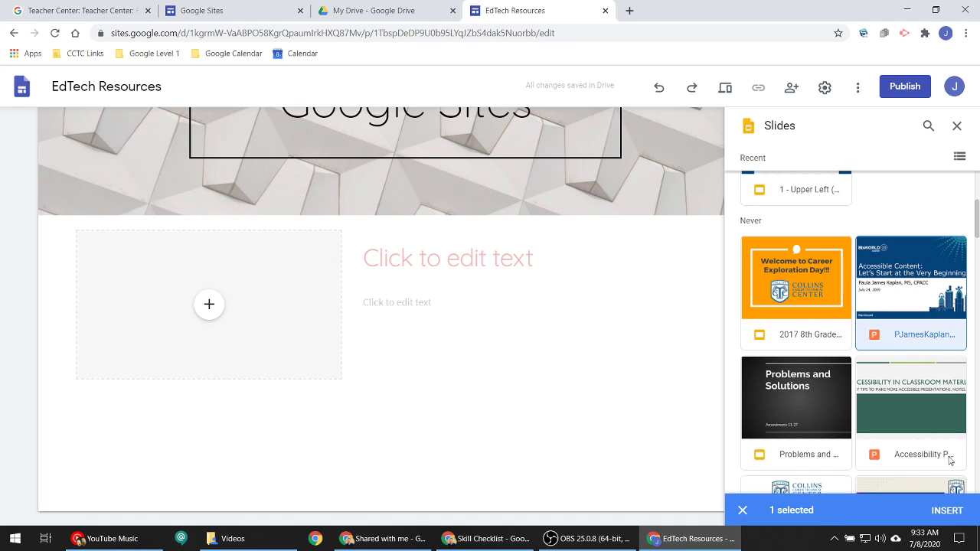
Look through the available Drive presentations in both list and thumbnail views.
{"action": "scroll", "coordinate": [843, 253], "scroll_direction": "up", "scroll_amount": 5}
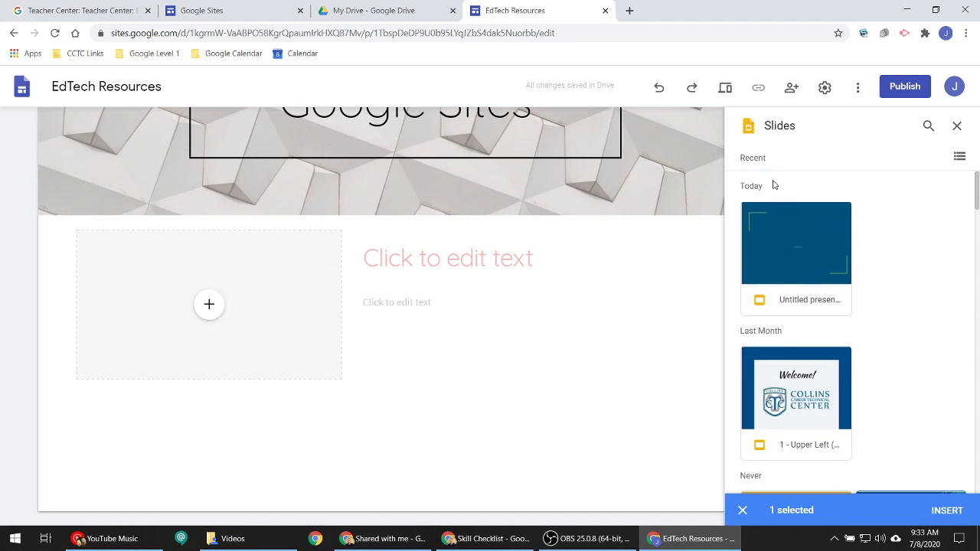
{"action": "left_click", "coordinate": [959, 156]}
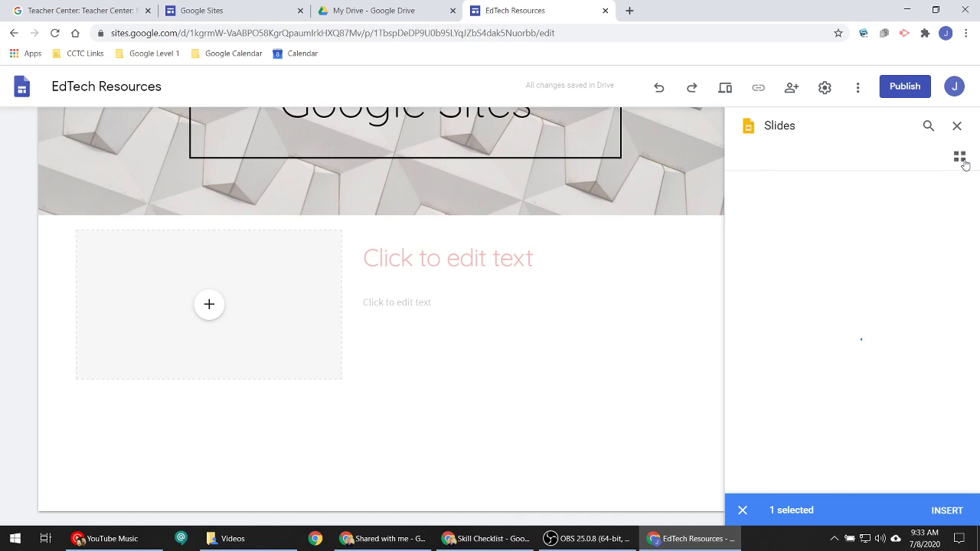
{"action": "scroll", "coordinate": [835, 260], "scroll_direction": "down", "scroll_amount": 2}
{"action": "scroll", "coordinate": [831, 222], "scroll_direction": "up", "scroll_amount": 2}
{"action": "left_click", "coordinate": [960, 157]}
{"action": "scroll", "coordinate": [904, 261], "scroll_direction": "down", "scroll_amount": 2}
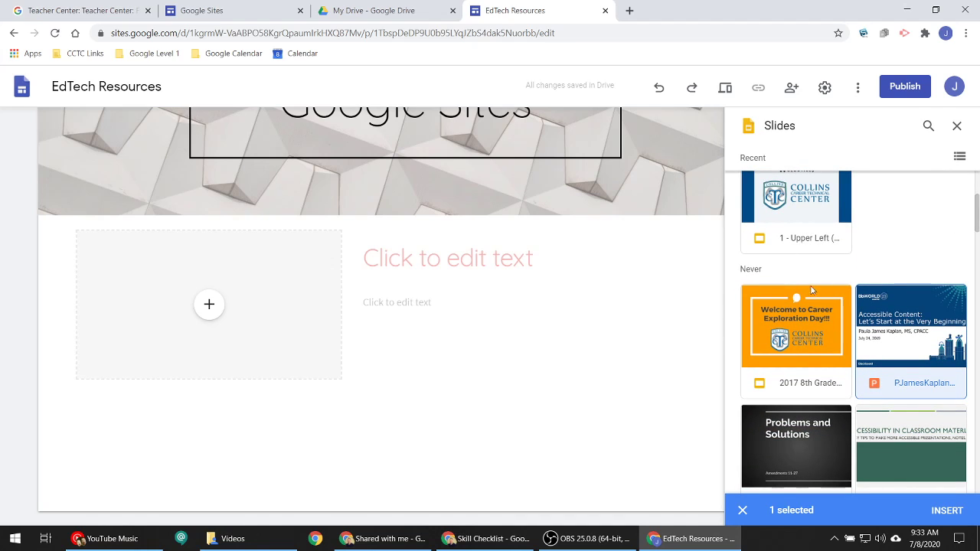
{"action": "scroll", "coordinate": [813, 289], "scroll_direction": "down", "scroll_amount": 7}
{"action": "scroll", "coordinate": [836, 335], "scroll_direction": "up", "scroll_amount": 4}
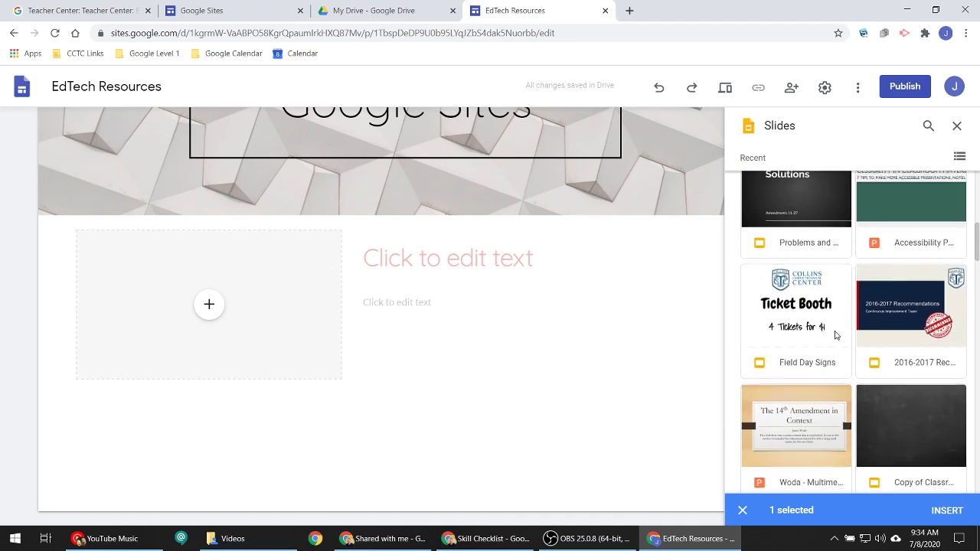
{"action": "scroll", "coordinate": [836, 335], "scroll_direction": "up", "scroll_amount": 4}
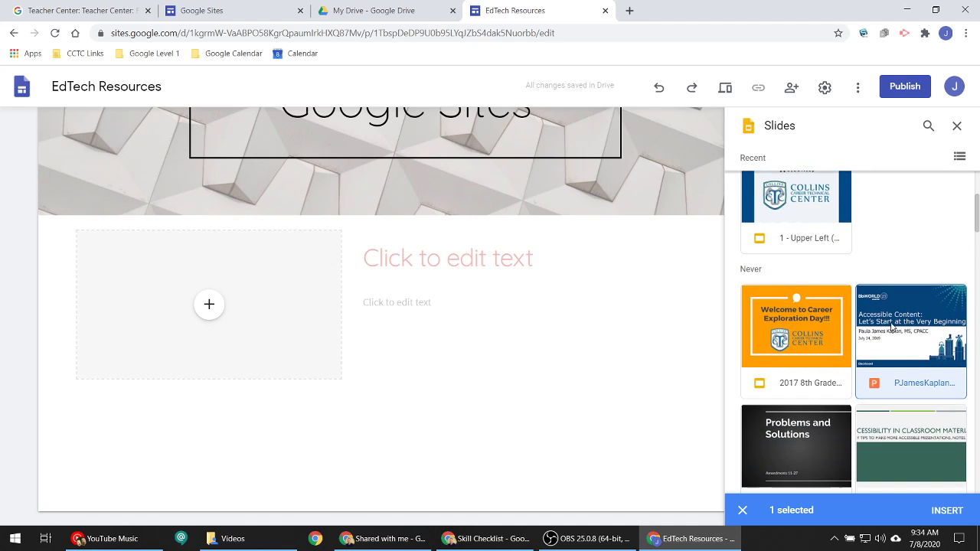
Insert the selected "Accessible Content" presentation on the Google Sites page and enlarge it to the full content width.
{"action": "left_click", "coordinate": [893, 329]}
{"action": "left_click", "coordinate": [912, 335]}
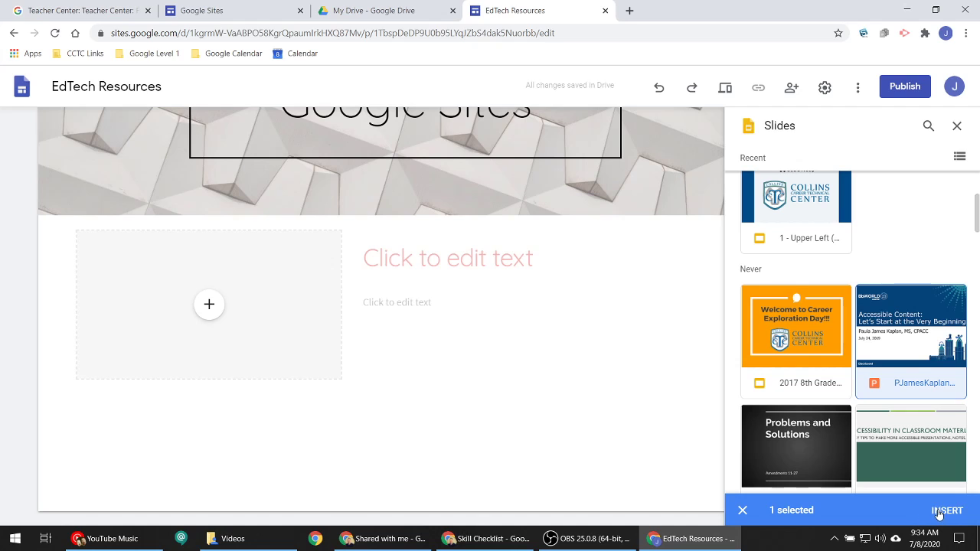
{"action": "left_click", "coordinate": [940, 513]}
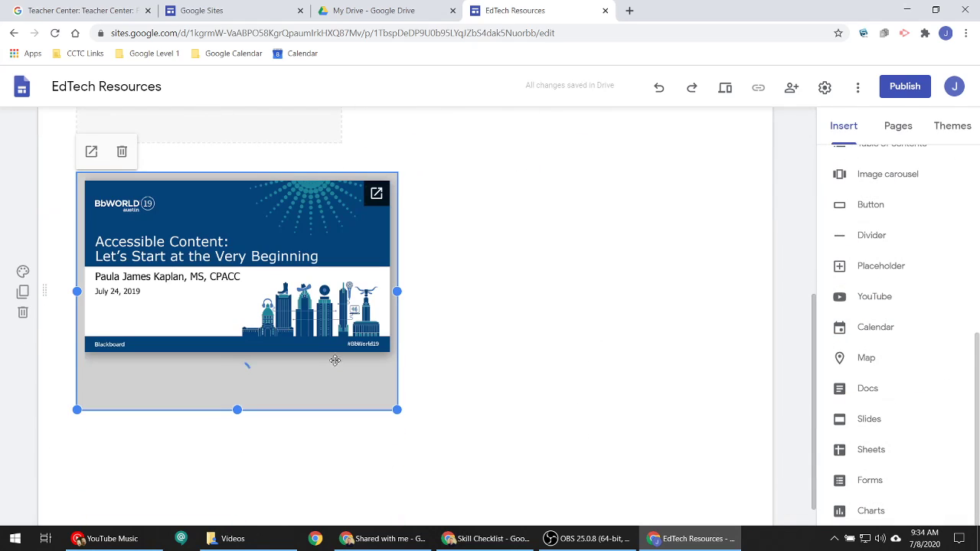
{"action": "left_click_drag", "start_coordinate": [397, 410], "coordinate": [735, 480]}
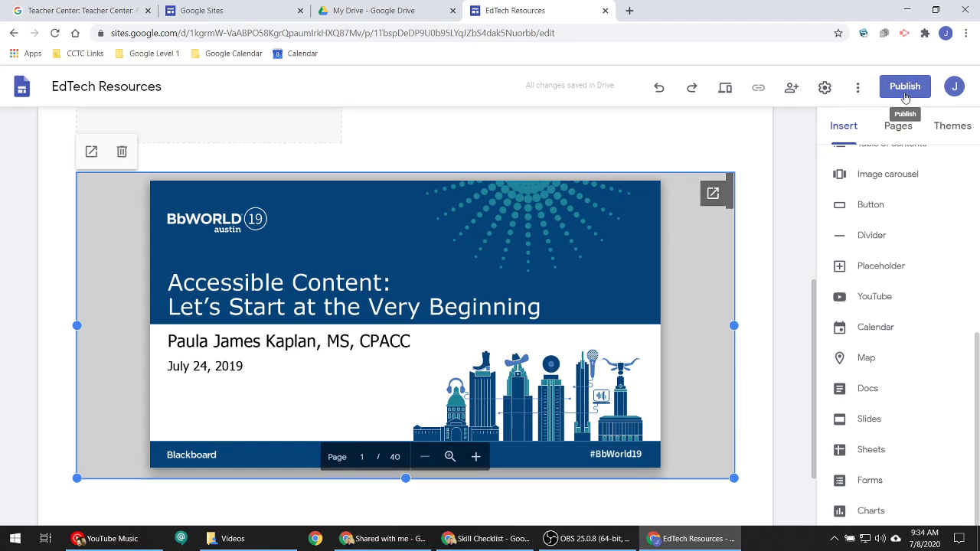
Preview the Google Sites page at large-screen size and read through the slides of the embedded presentation.
{"action": "left_click", "coordinate": [724, 89]}
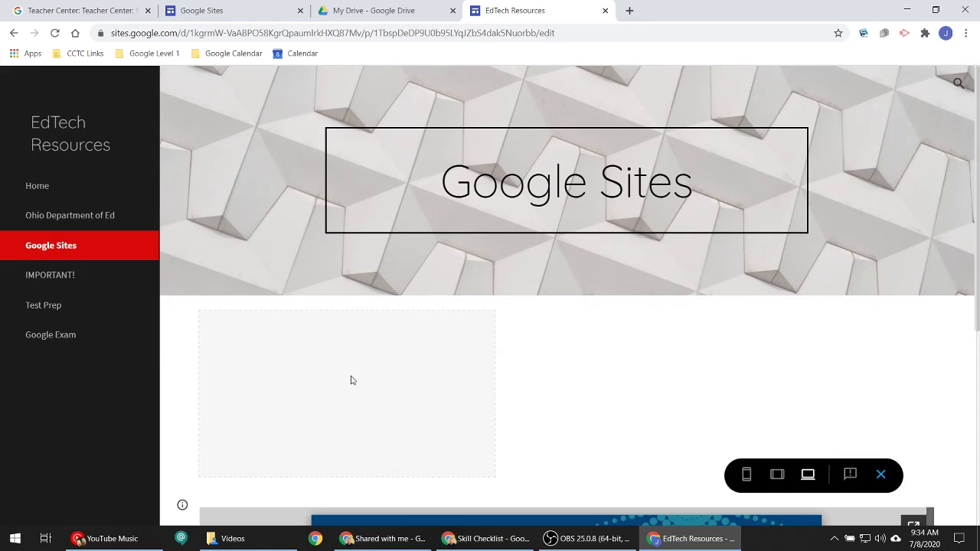
{"action": "scroll", "coordinate": [702, 262], "scroll_direction": "down", "scroll_amount": 2}
{"action": "scroll", "coordinate": [701, 262], "scroll_direction": "down", "scroll_amount": 6}
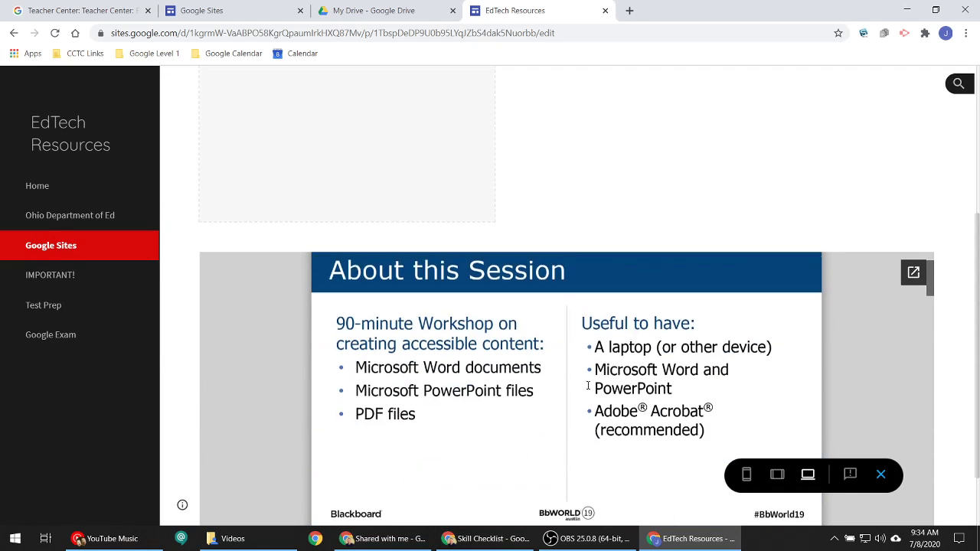
{"action": "scroll", "coordinate": [580, 385], "scroll_direction": "down", "scroll_amount": 10}
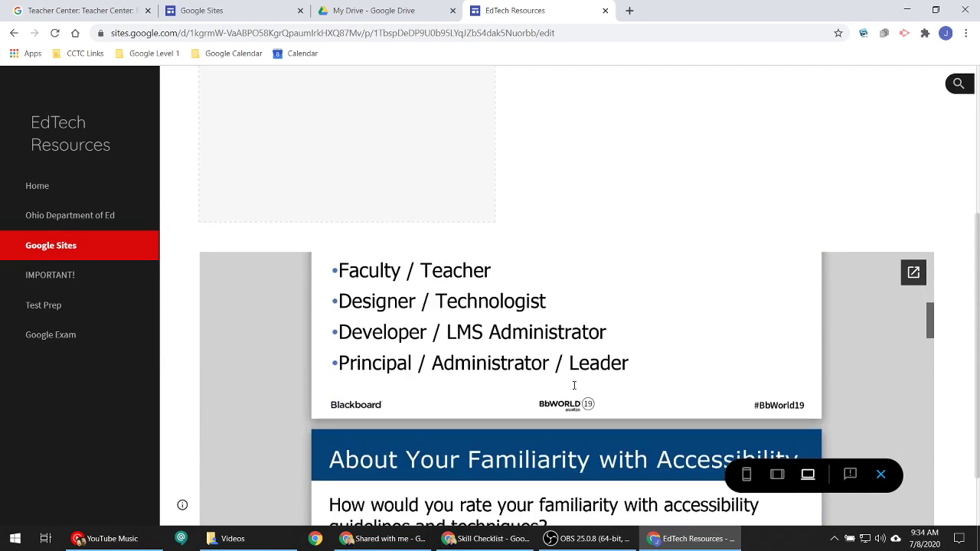
{"action": "scroll", "coordinate": [572, 385], "scroll_direction": "down", "scroll_amount": 8}
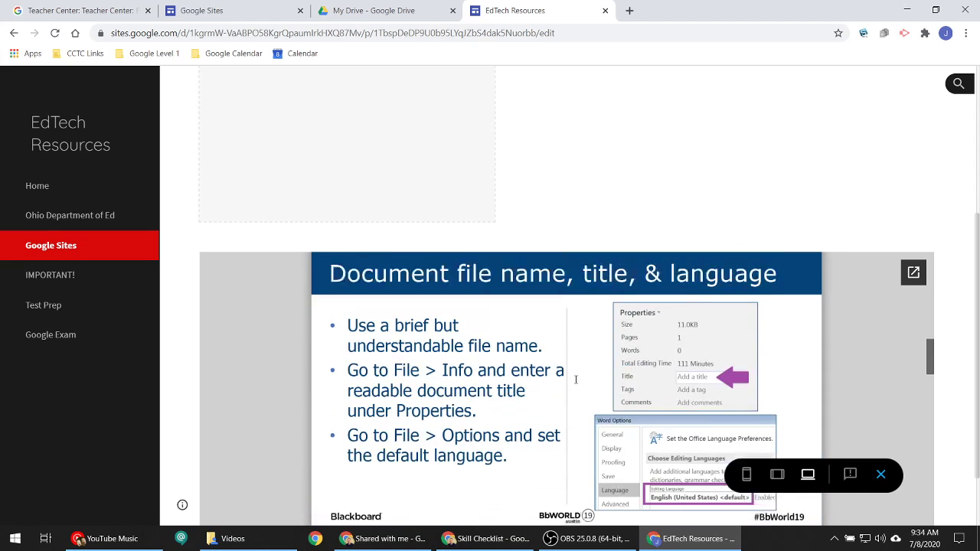
{"action": "scroll", "coordinate": [687, 386], "scroll_direction": "down", "scroll_amount": 5}
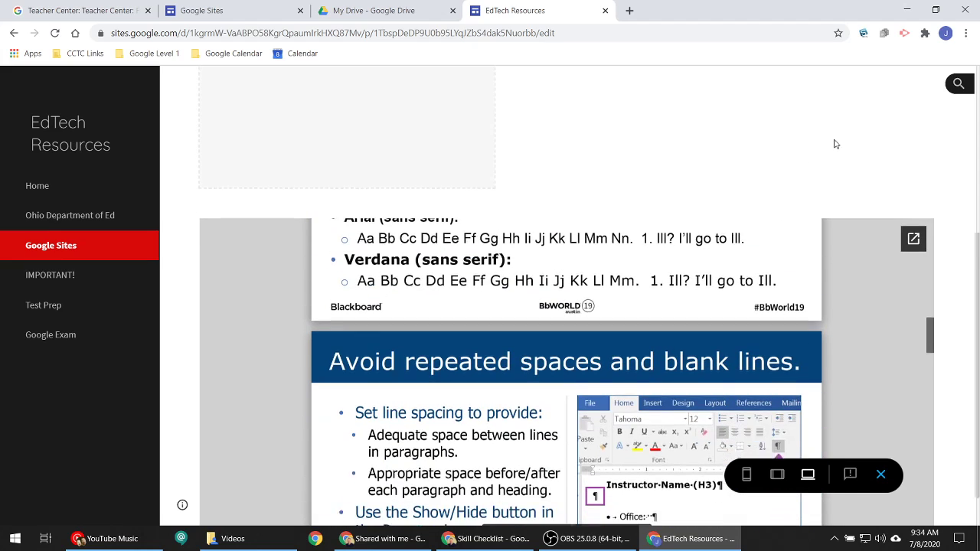
{"action": "scroll", "coordinate": [846, 312], "scroll_direction": "down", "scroll_amount": 2}
{"action": "scroll", "coordinate": [464, 335], "scroll_direction": "down", "scroll_amount": 3}
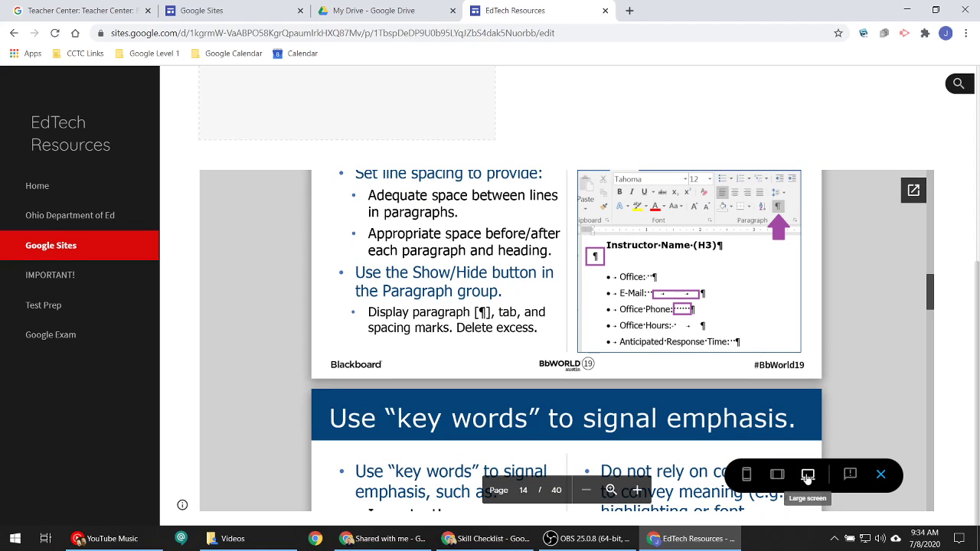
Check the page preview at tablet and phone sizes, including the embedded presentation, and close the preview.
{"action": "left_click", "coordinate": [778, 476]}
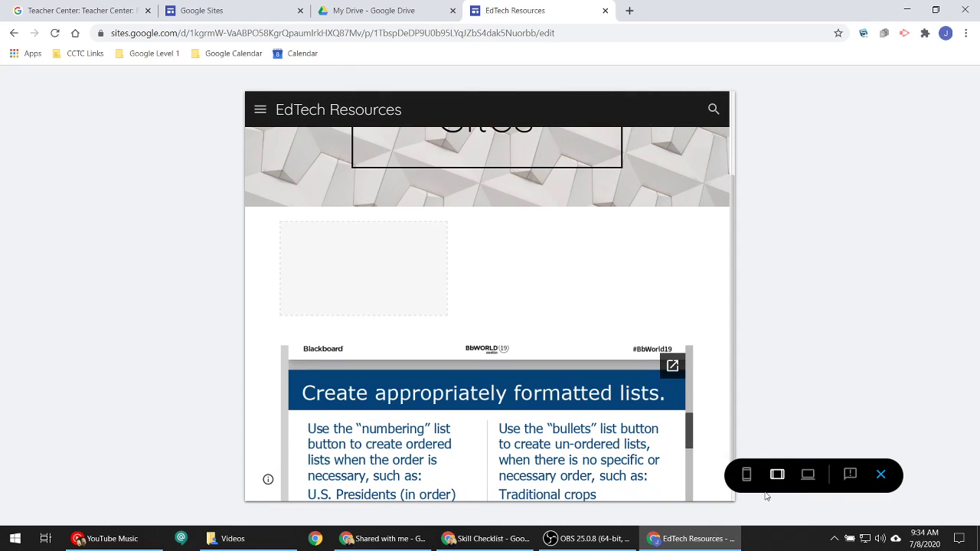
{"action": "left_click", "coordinate": [746, 475]}
{"action": "scroll", "coordinate": [512, 320], "scroll_direction": "down", "scroll_amount": 2}
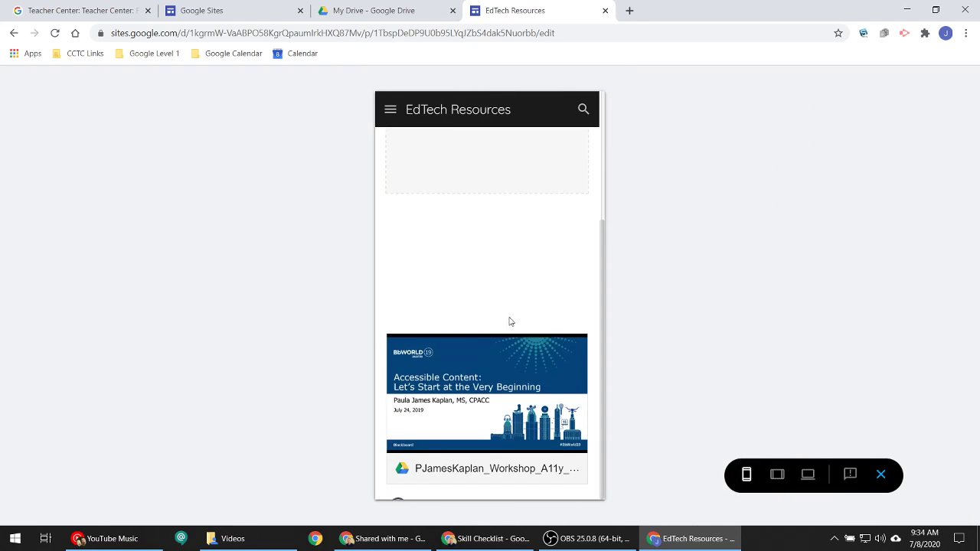
{"action": "scroll", "coordinate": [510, 315], "scroll_direction": "up", "scroll_amount": 4}
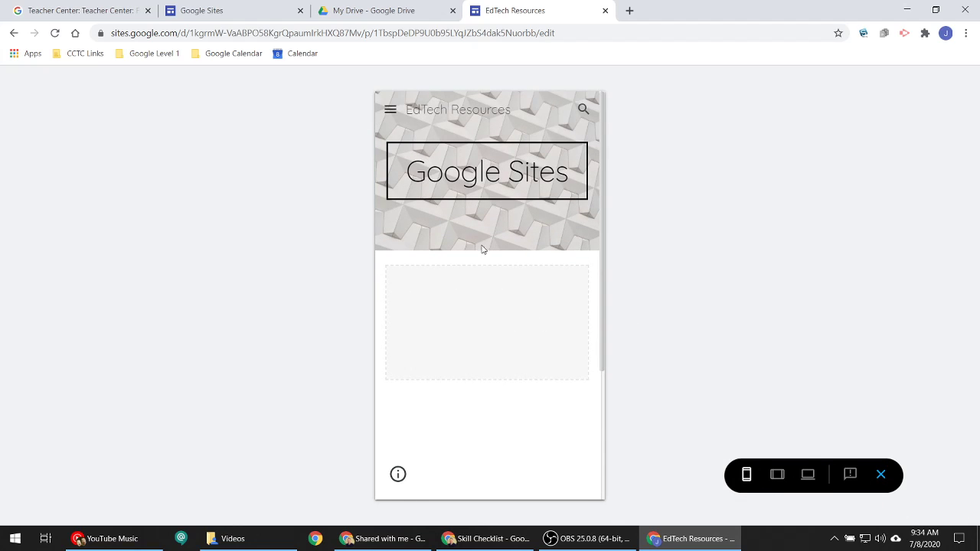
{"action": "scroll", "coordinate": [485, 251], "scroll_direction": "down", "scroll_amount": 2}
{"action": "left_click", "coordinate": [890, 474]}
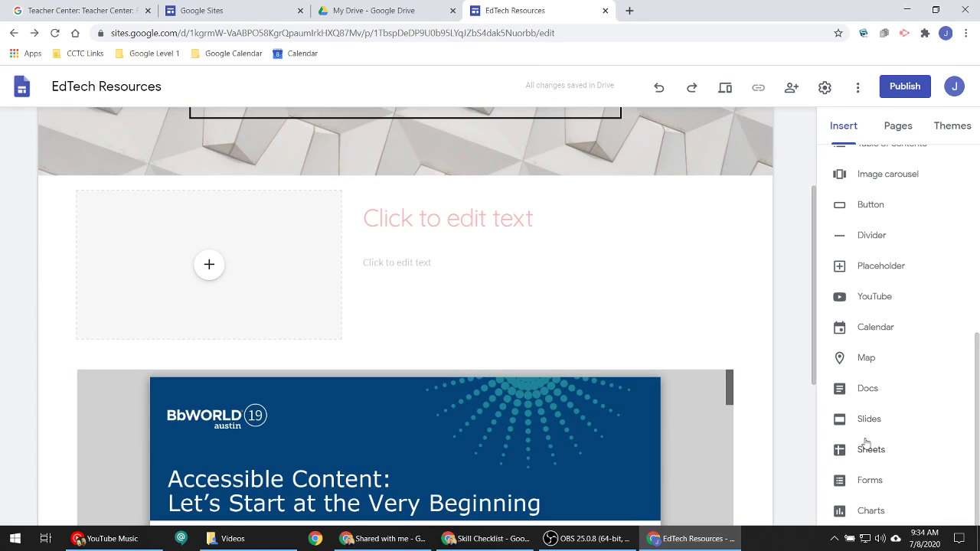
Insert a map on the Google Sites page centered on the career center's street address.
{"action": "left_click", "coordinate": [862, 359]}
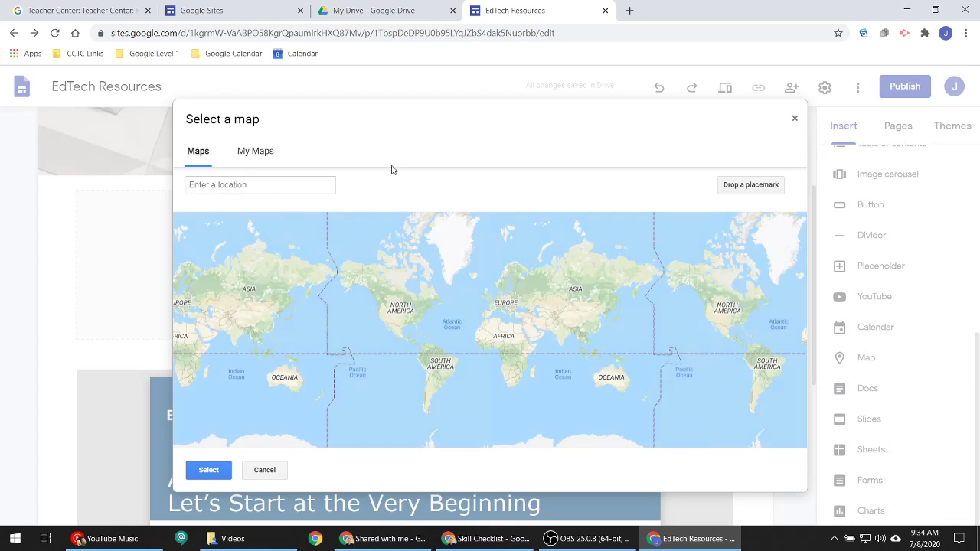
{"action": "type", "text": "1"}
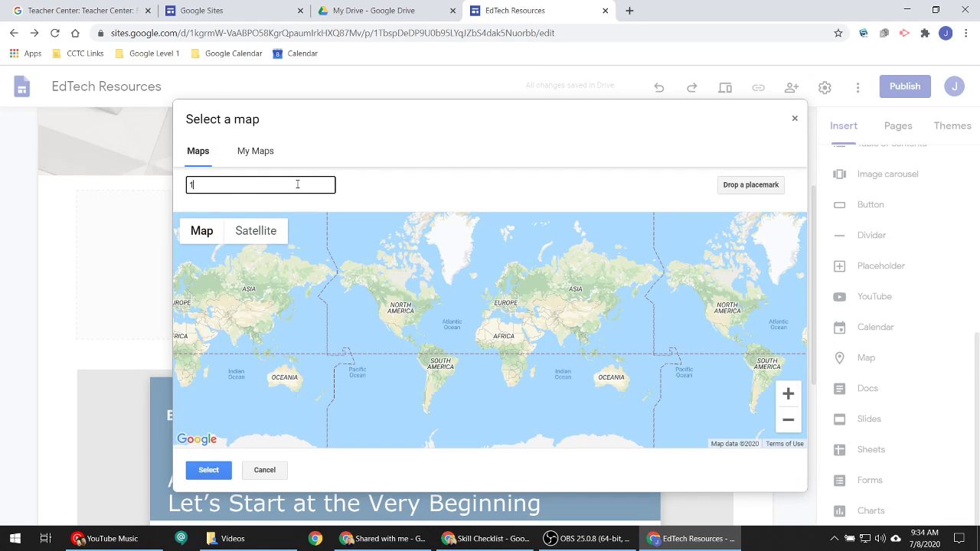
{"action": "type", "text": "1627 State"}
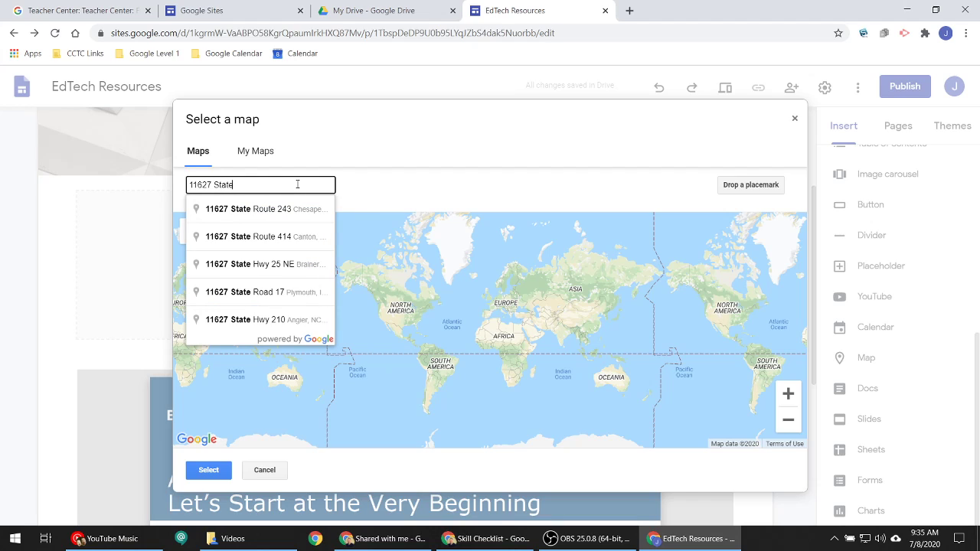
{"action": "left_click", "coordinate": [298, 211]}
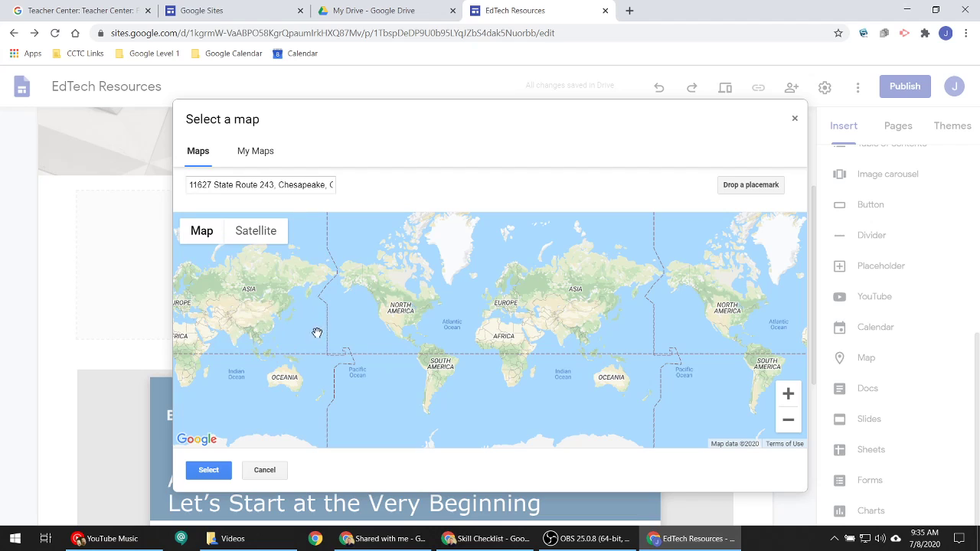
{"action": "left_click", "coordinate": [207, 470]}
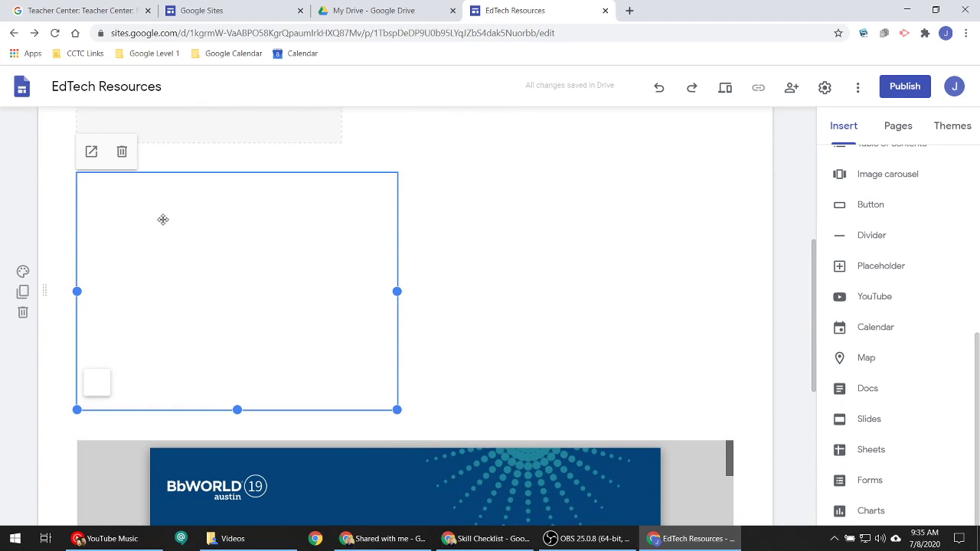
Preview the page at large-screen size, pan around the embedded map, and close the preview.
{"action": "left_click", "coordinate": [734, 96]}
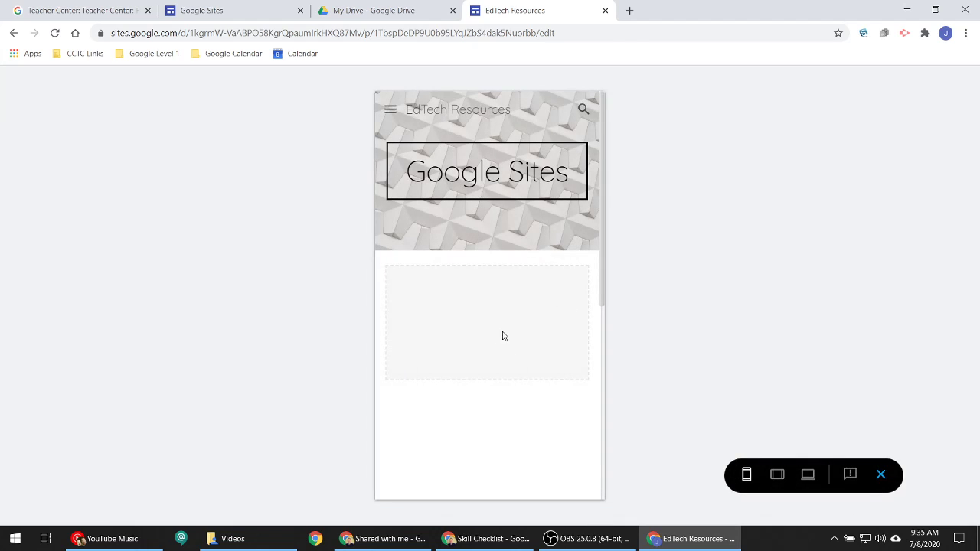
{"action": "left_click", "coordinate": [807, 475]}
{"action": "scroll", "coordinate": [454, 343], "scroll_direction": "down", "scroll_amount": 6}
{"action": "scroll", "coordinate": [405, 332], "scroll_direction": "up", "scroll_amount": 2}
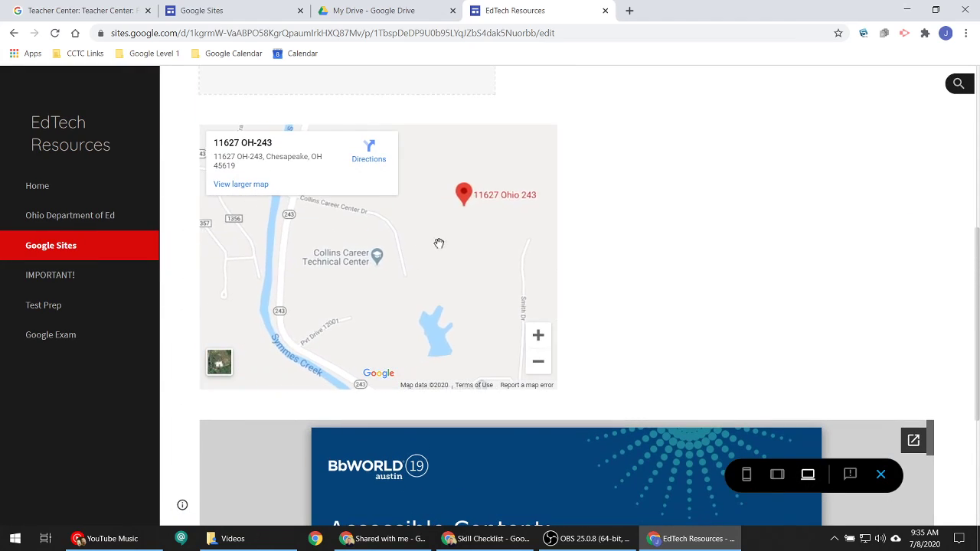
{"action": "left_click_drag", "start_coordinate": [436, 241], "coordinate": [482, 284]}
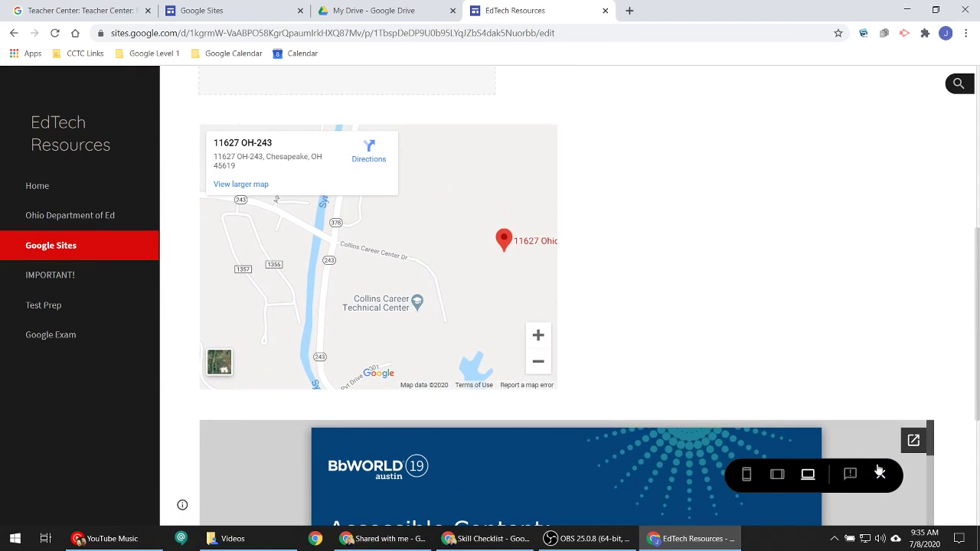
{"action": "left_click", "coordinate": [881, 475]}
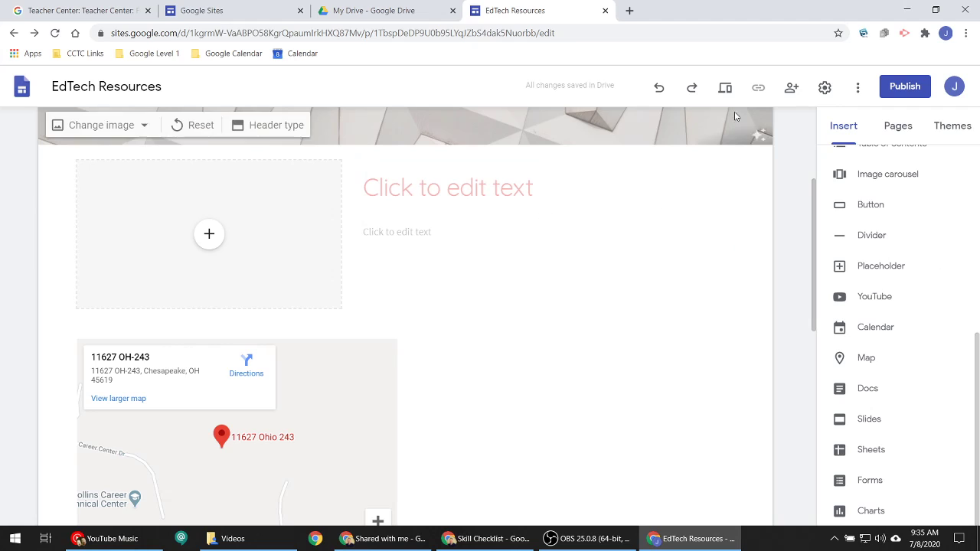
Open the publishing options for the site and review the gsuitetraining web address and who can view the site.
{"action": "left_click", "coordinate": [103, 270]}
{"action": "scroll", "coordinate": [103, 270], "scroll_direction": "up", "scroll_amount": 3}
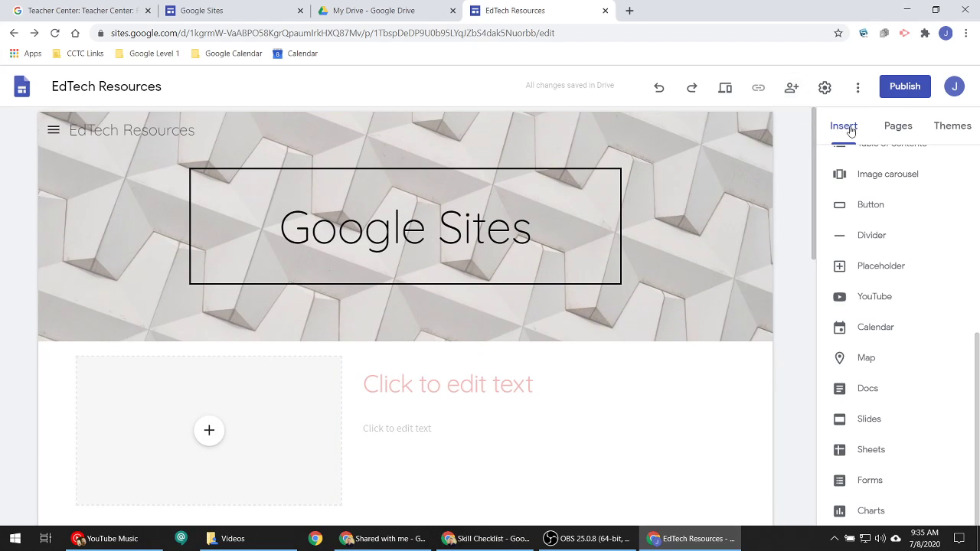
{"action": "left_click", "coordinate": [906, 87]}
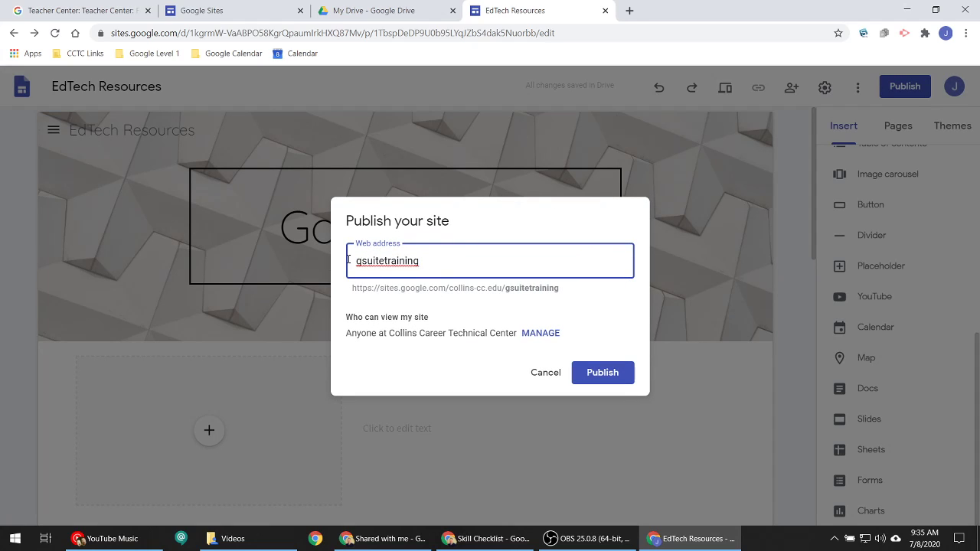
{"action": "left_click_drag", "start_coordinate": [350, 260], "coordinate": [423, 262]}
{"action": "left_click", "coordinate": [426, 262]}
{"action": "left_click_drag", "start_coordinate": [353, 289], "coordinate": [505, 288]}
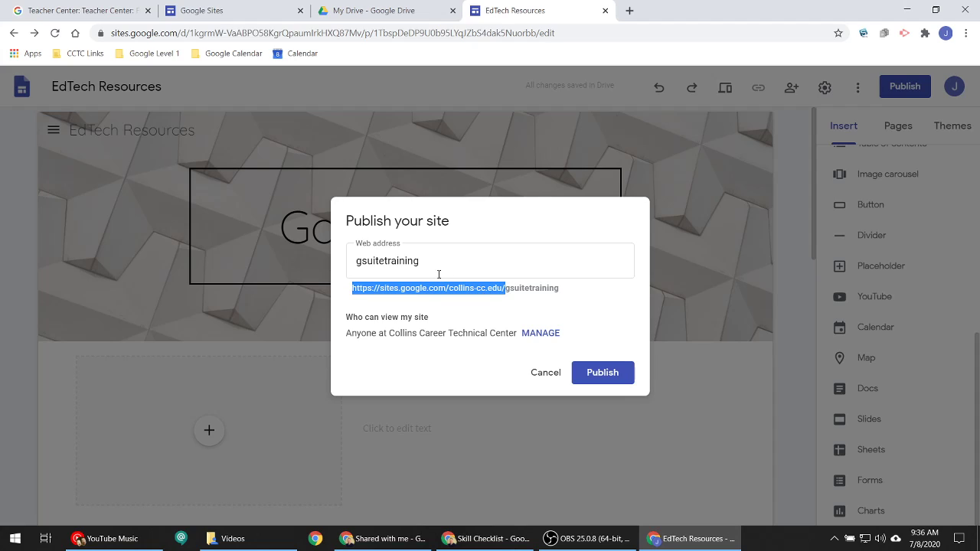
{"action": "left_click_drag", "start_coordinate": [440, 275], "coordinate": [329, 269]}
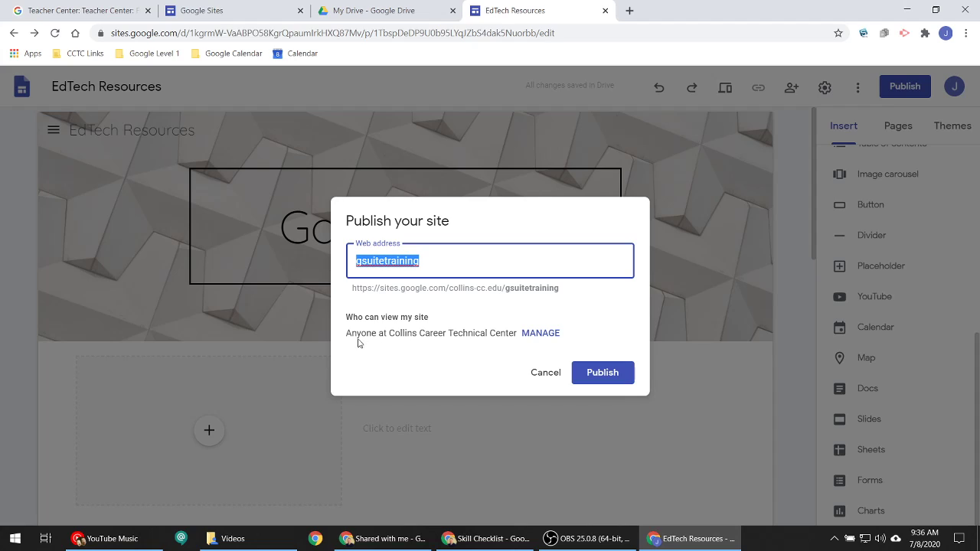
{"action": "left_click_drag", "start_coordinate": [348, 334], "coordinate": [535, 340]}
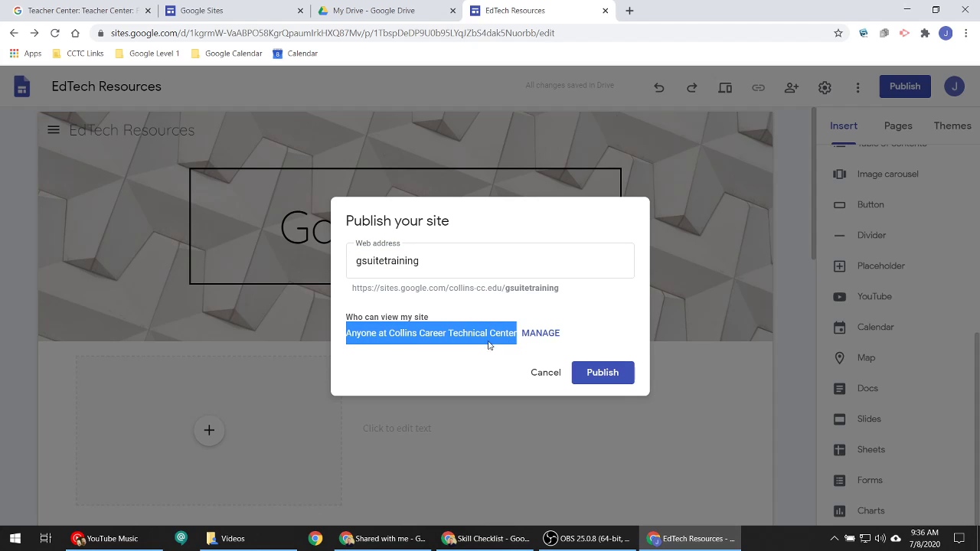
{"action": "left_click_drag", "start_coordinate": [465, 331], "coordinate": [463, 353]}
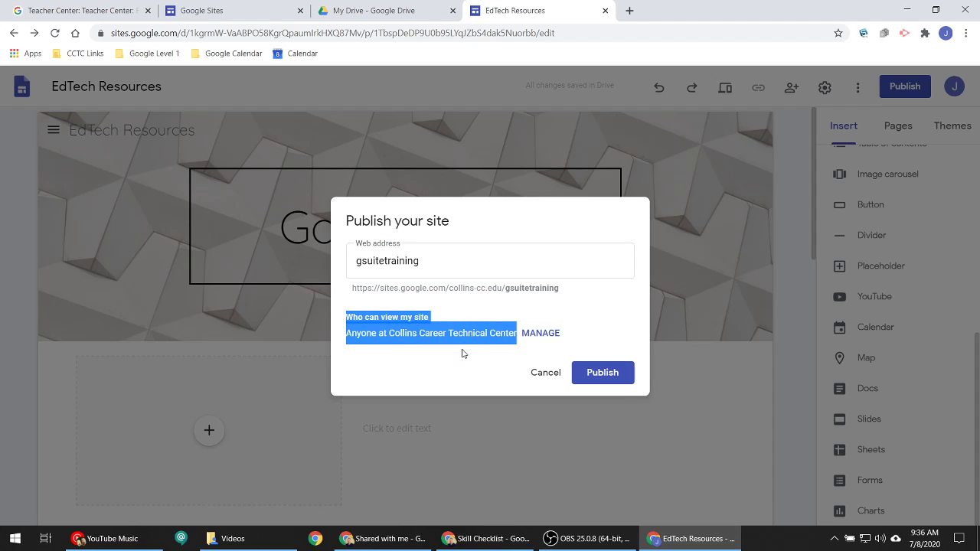
Keep the published site's link sharing set to Collins Career Technical Center and publish the site at gsuitetraining.
{"action": "left_click", "coordinate": [536, 337]}
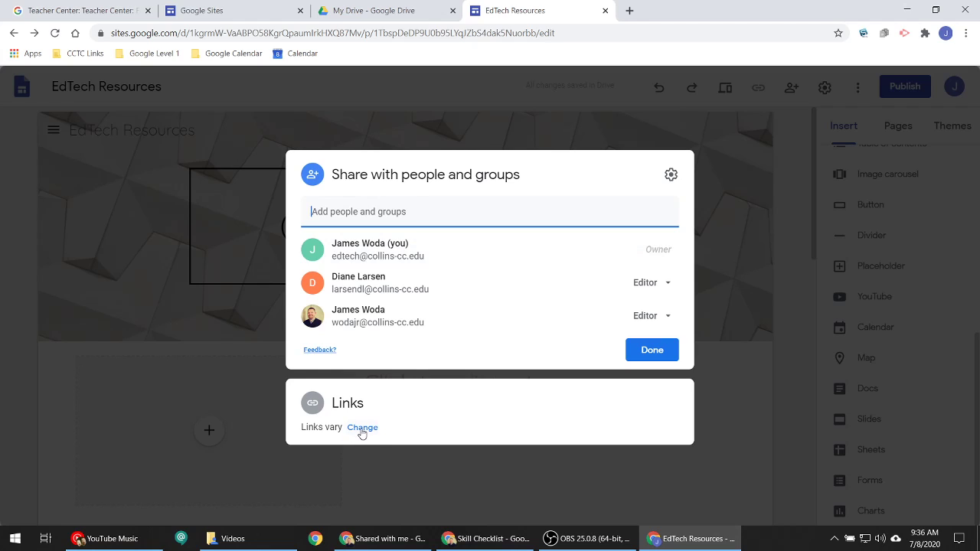
{"action": "left_click", "coordinate": [672, 175]}
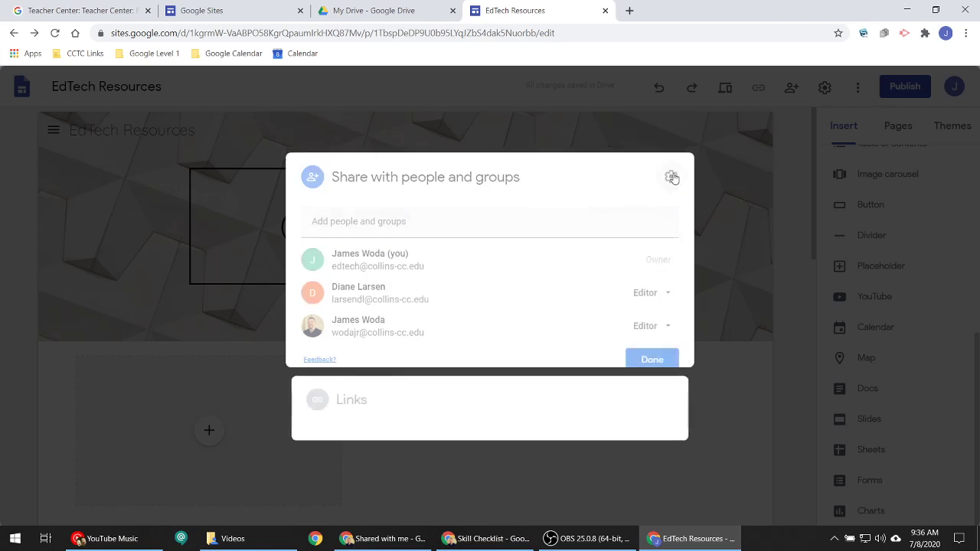
{"action": "left_click", "coordinate": [316, 267]}
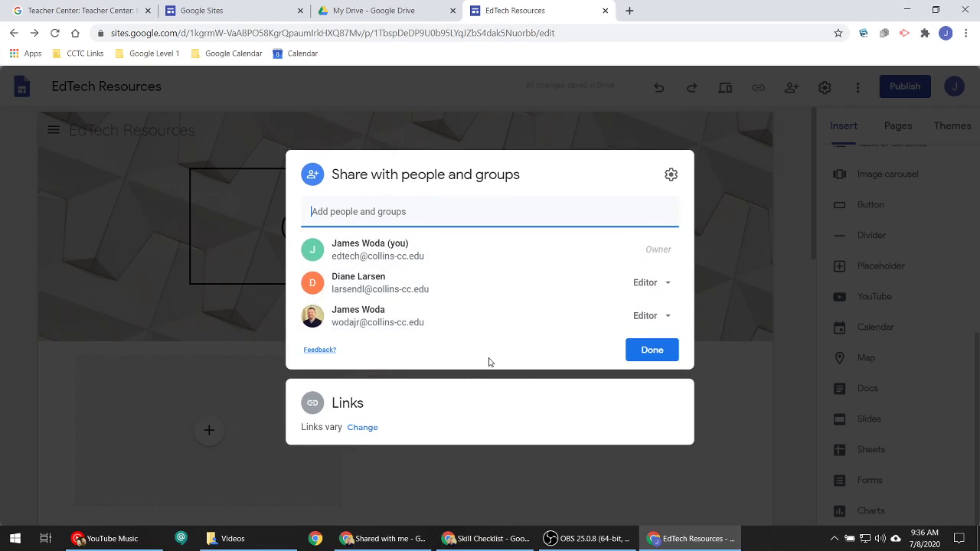
{"action": "left_click", "coordinate": [361, 427]}
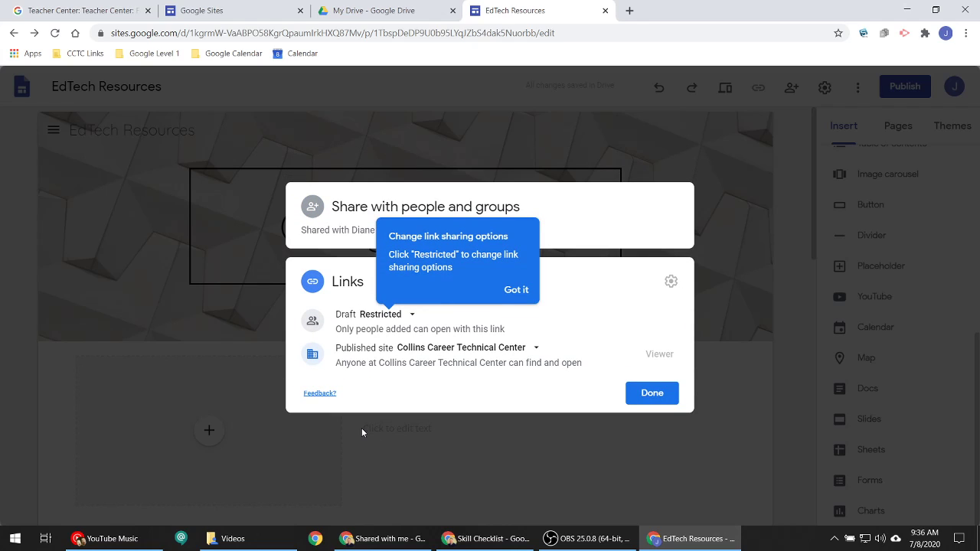
{"action": "left_click", "coordinate": [484, 349]}
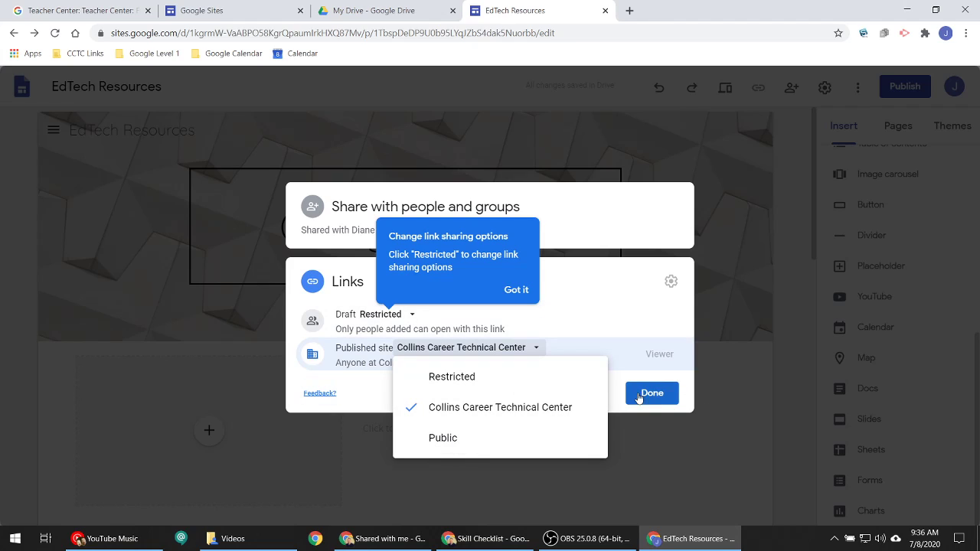
{"action": "left_click", "coordinate": [510, 407]}
{"action": "left_click", "coordinate": [652, 393]}
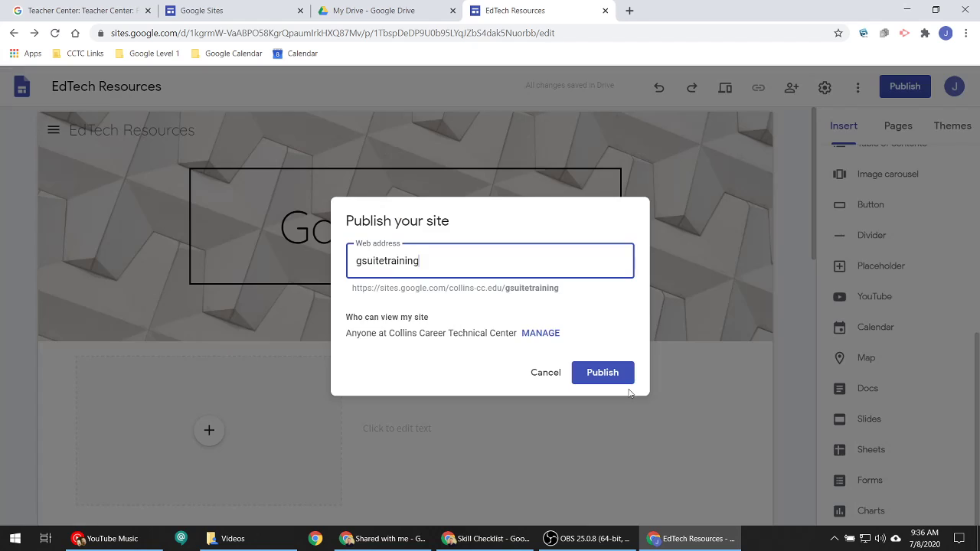
{"action": "left_click", "coordinate": [597, 370]}
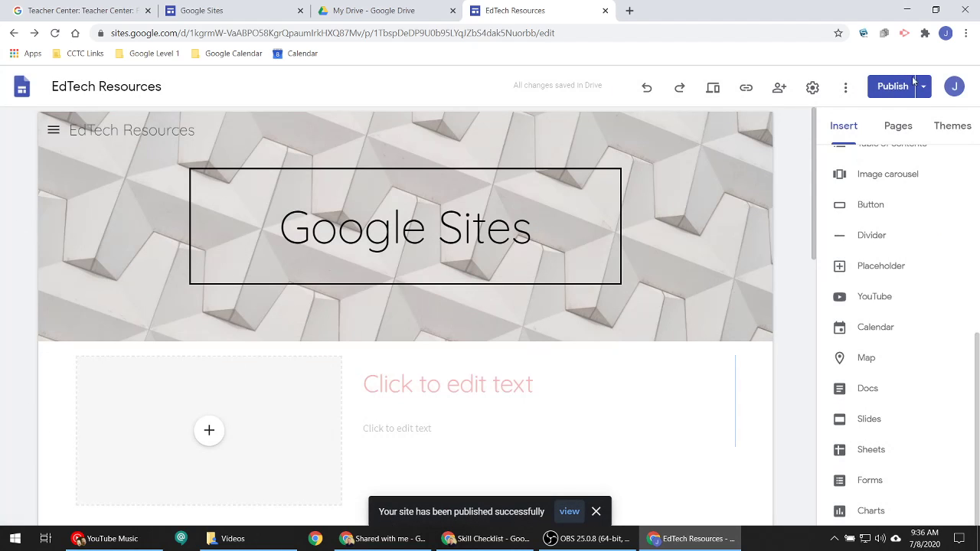
View the published site, look over the Google Sites page, and highlight the site's base web address up to gsuitetraining.
{"action": "left_click", "coordinate": [924, 88]}
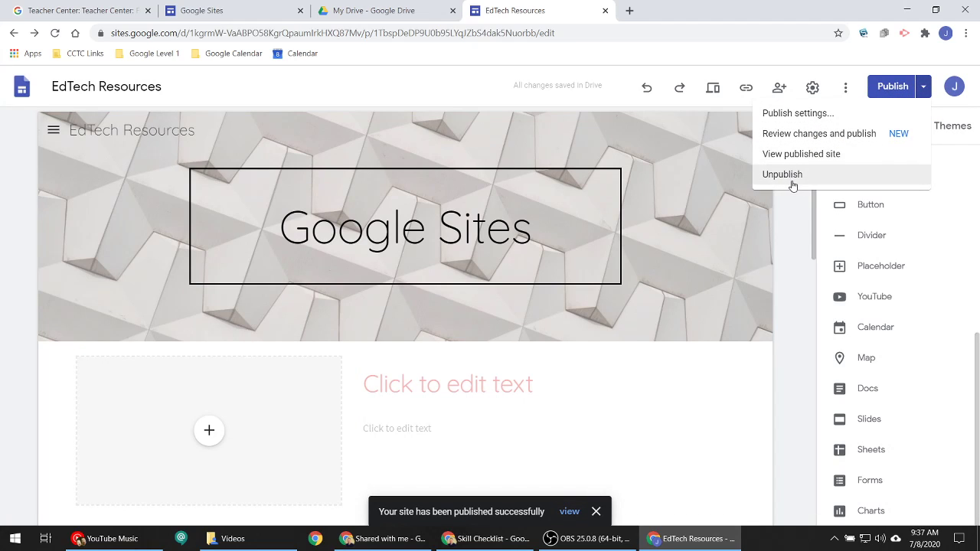
{"action": "left_click", "coordinate": [837, 156]}
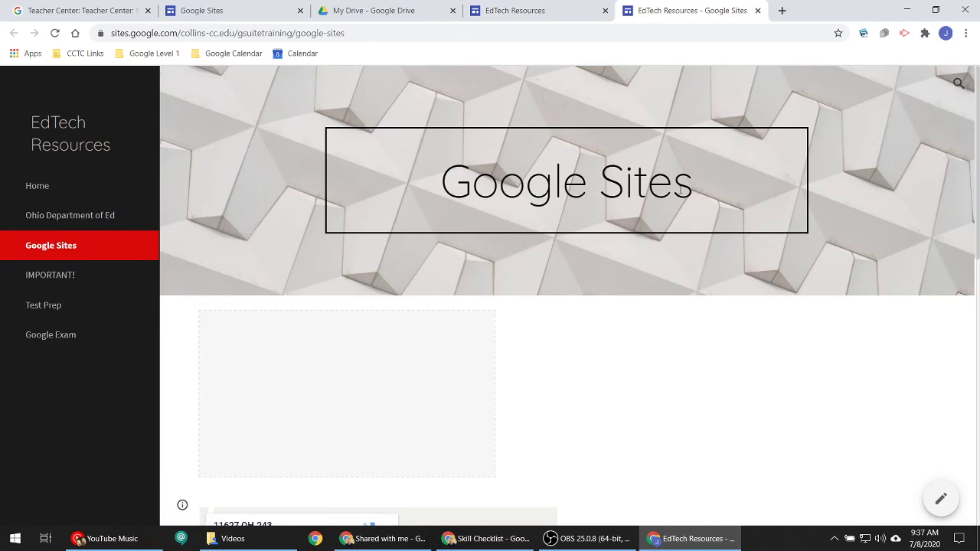
{"action": "scroll", "coordinate": [466, 216], "scroll_direction": "down", "scroll_amount": 5}
{"action": "scroll", "coordinate": [326, 221], "scroll_direction": "up", "scroll_amount": 3}
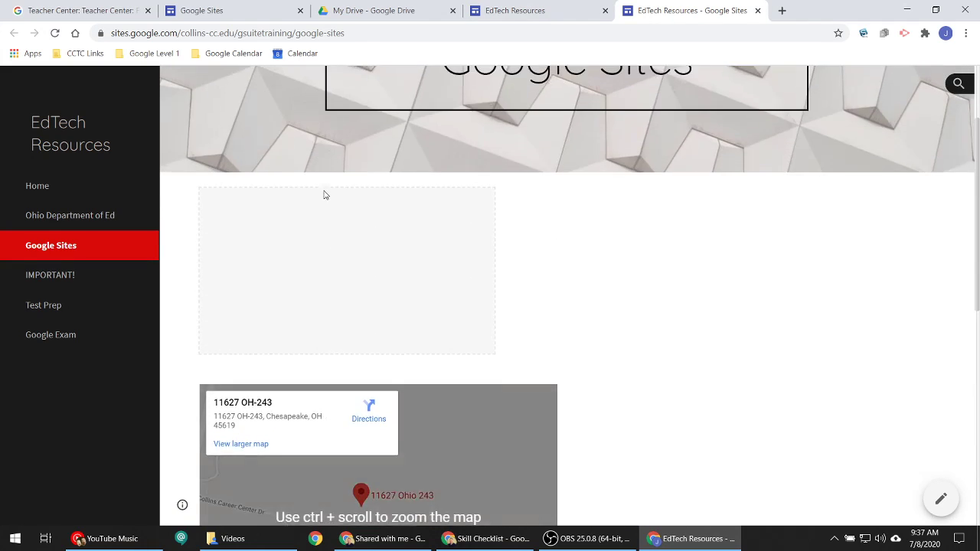
{"action": "scroll", "coordinate": [324, 195], "scroll_direction": "up", "scroll_amount": 2}
{"action": "left_click", "coordinate": [271, 34]}
{"action": "left_click", "coordinate": [272, 34]}
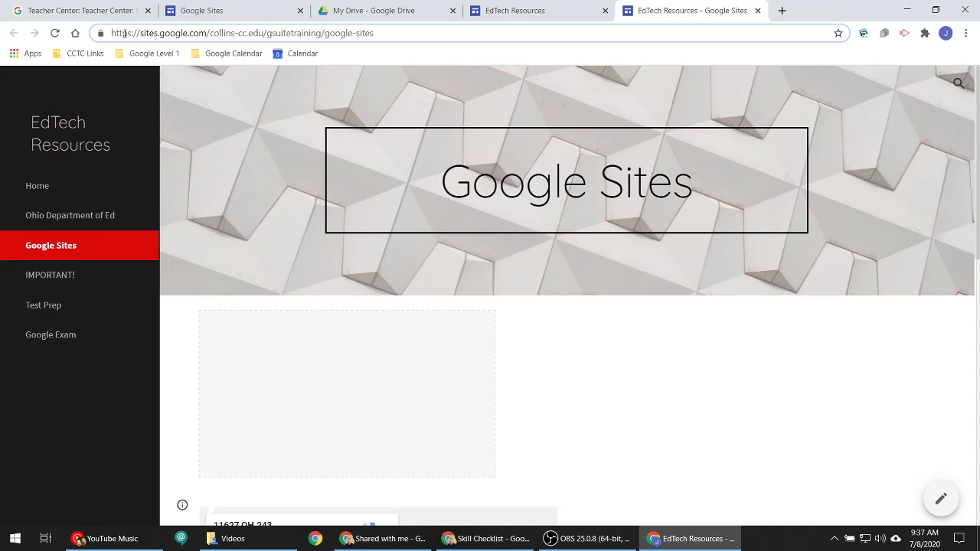
{"action": "left_click_drag", "start_coordinate": [111, 33], "coordinate": [323, 33]}
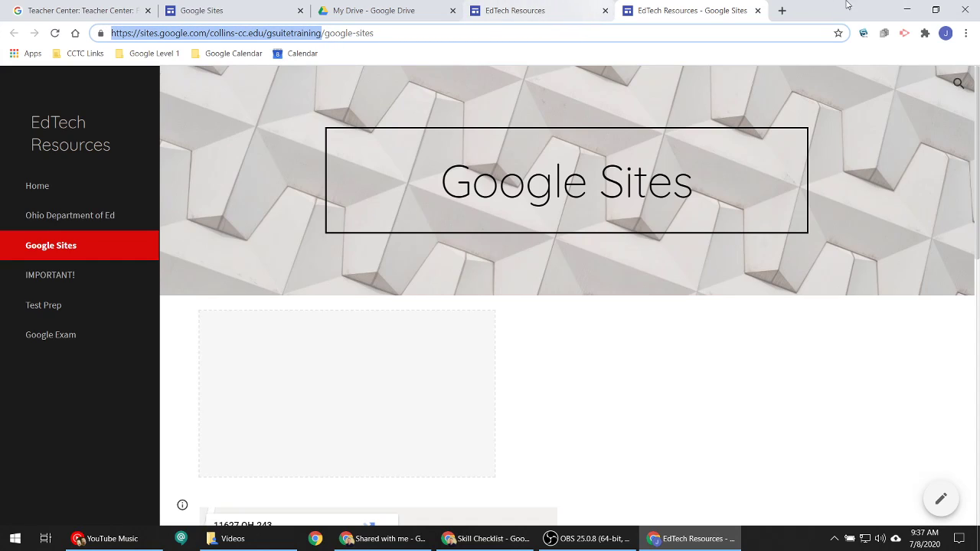
Return to the EdTech Resources editor and unpublish the site.
{"action": "left_click", "coordinate": [550, 8]}
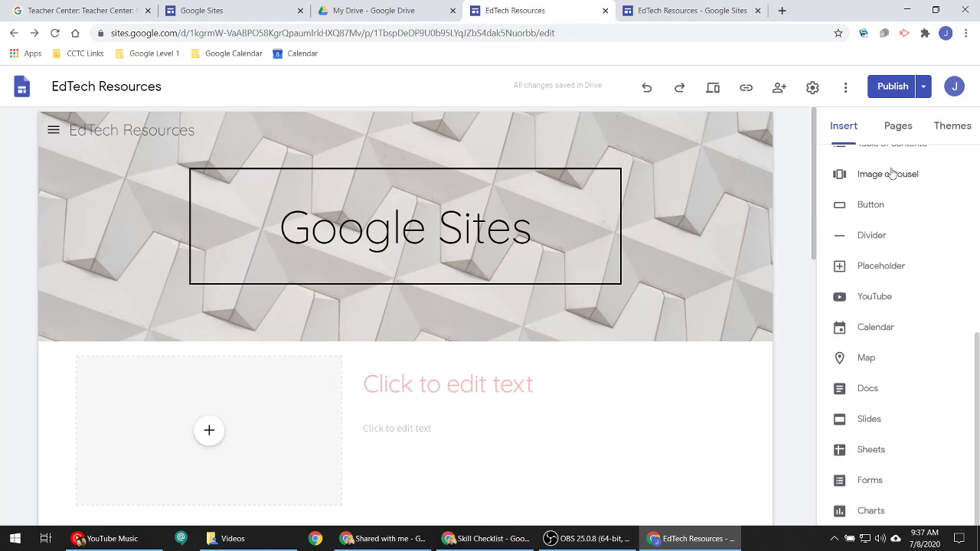
{"action": "left_click", "coordinate": [923, 86]}
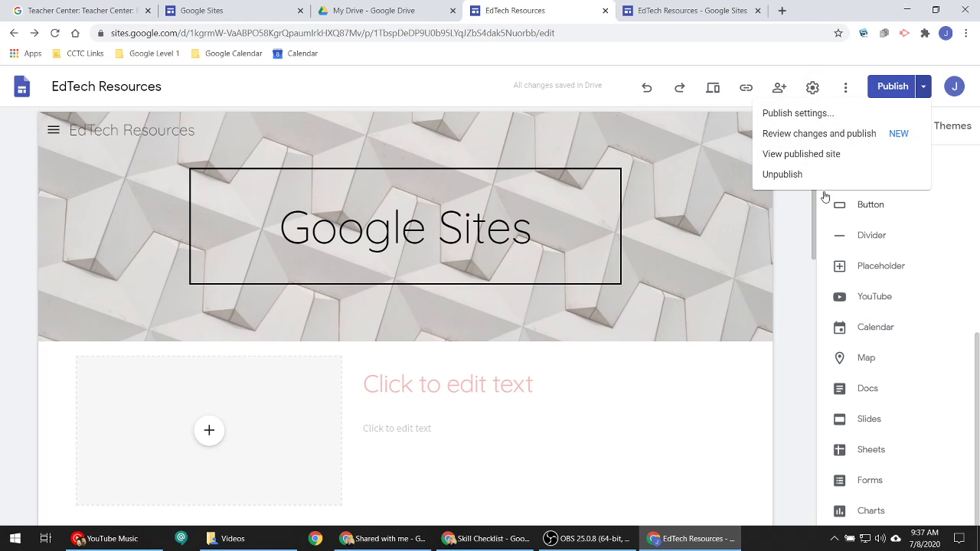
{"action": "left_click", "coordinate": [794, 176]}
{"action": "left_click", "coordinate": [579, 329]}
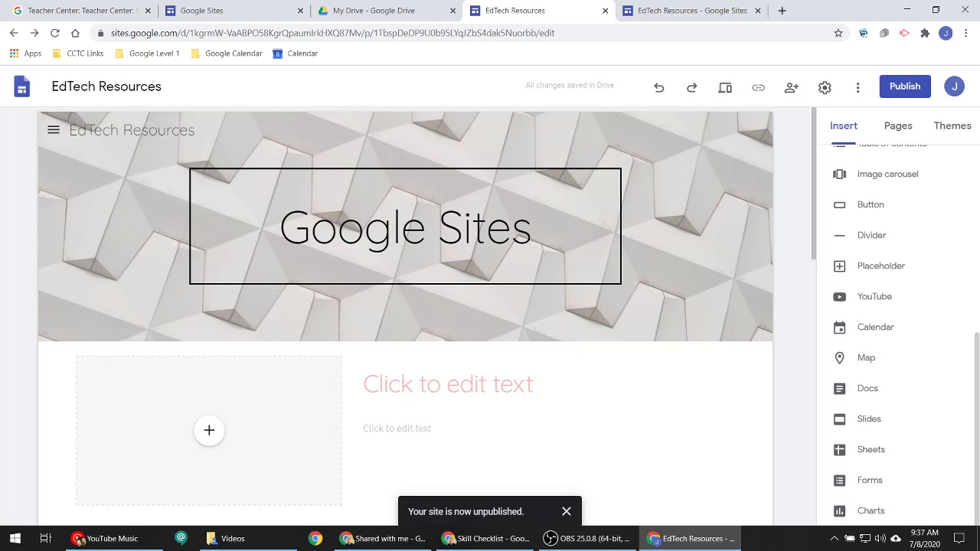
Set the site's navigation mode to Top, review the navigation color choices, and open the brand image settings.
{"action": "left_click", "coordinate": [827, 89]}
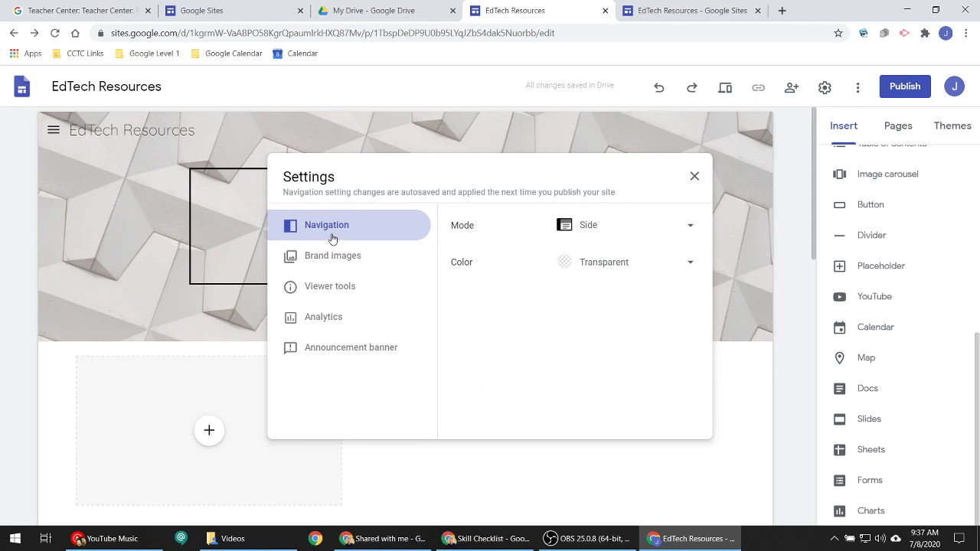
{"action": "left_click", "coordinate": [655, 224]}
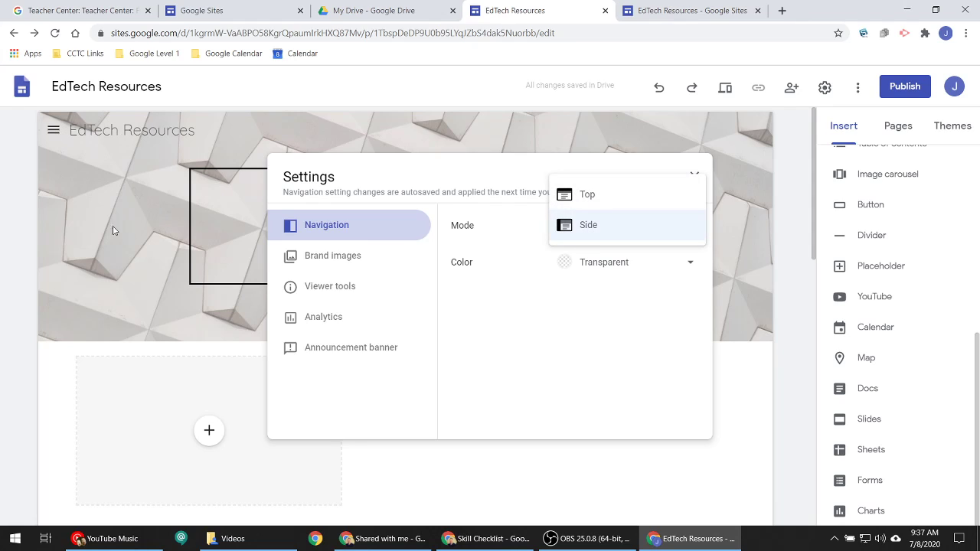
{"action": "left_click", "coordinate": [638, 200]}
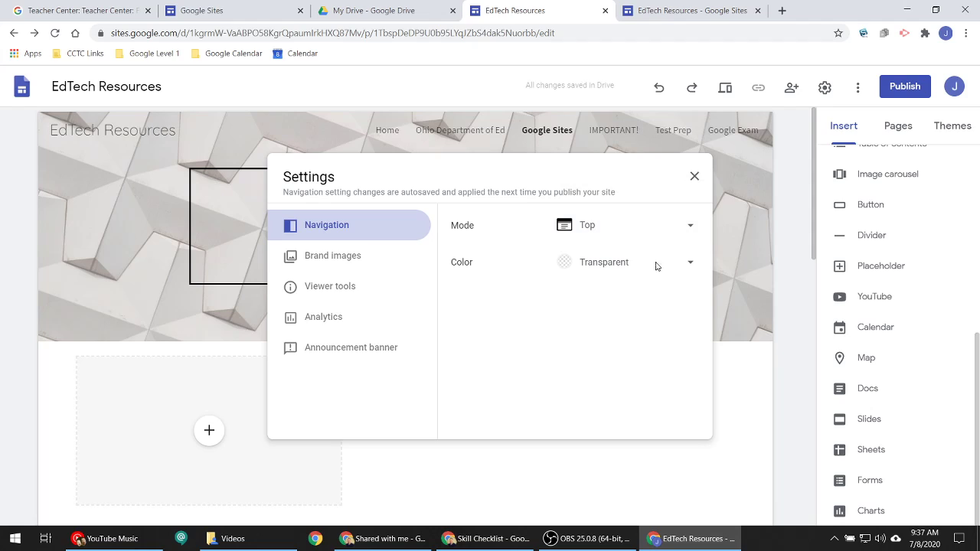
{"action": "left_click", "coordinate": [611, 265]}
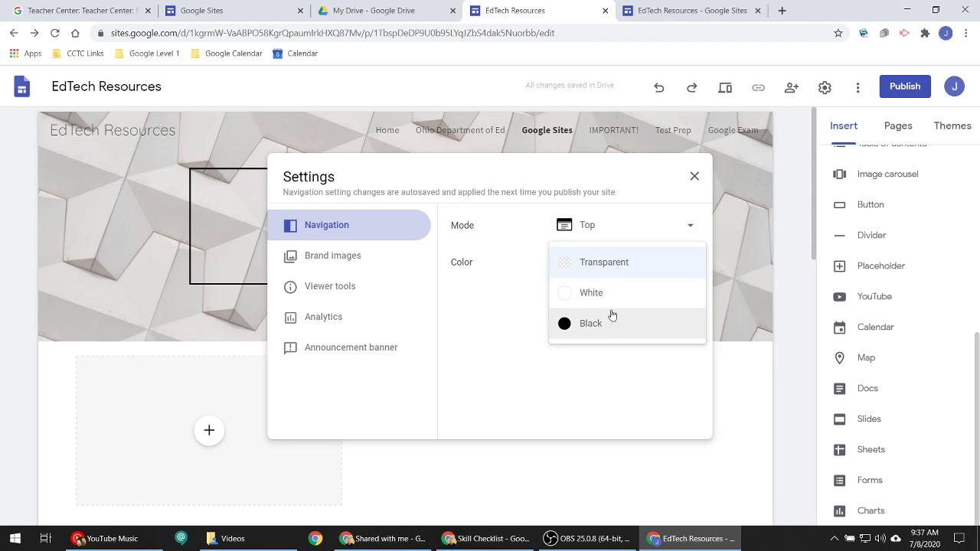
{"action": "left_click", "coordinate": [311, 260]}
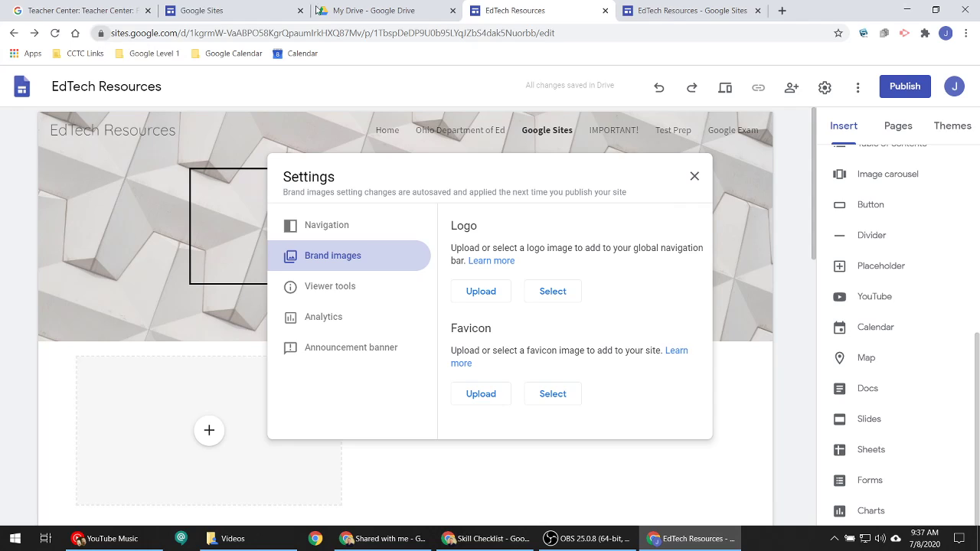
Open collins-cc.edu in a new tab and compare its address and tab icon with those of the published site.
{"action": "left_click", "coordinate": [781, 11]}
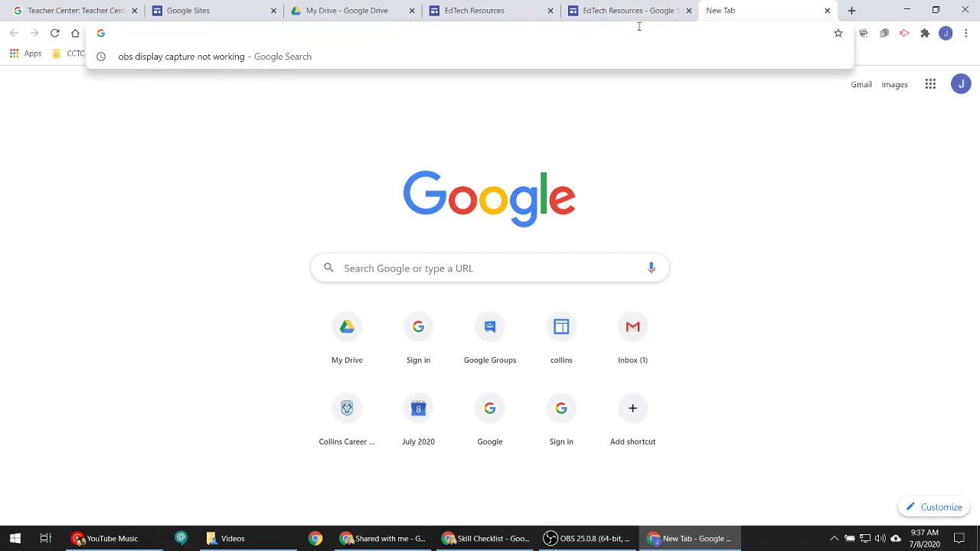
{"action": "type", "text": "collins-cc.edu"}
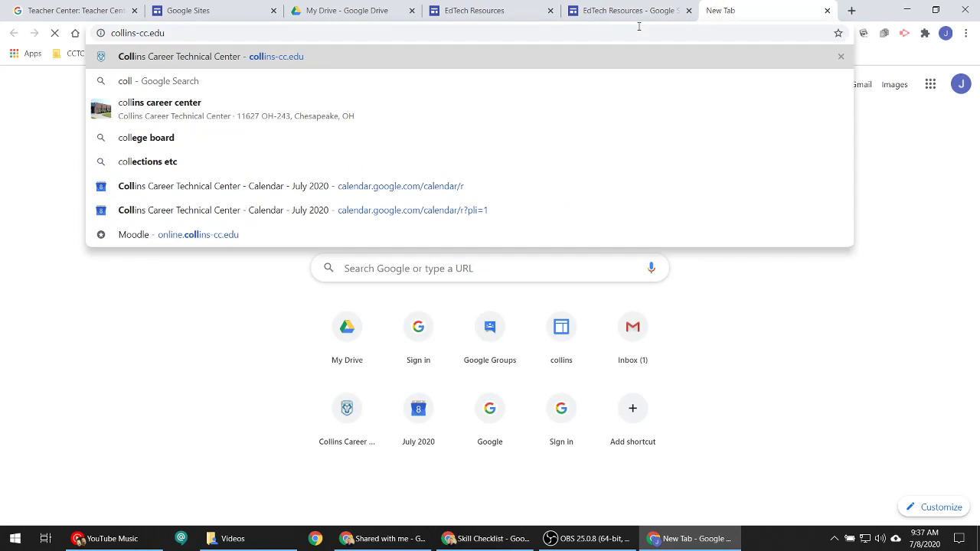
{"action": "key", "text": "Return"}
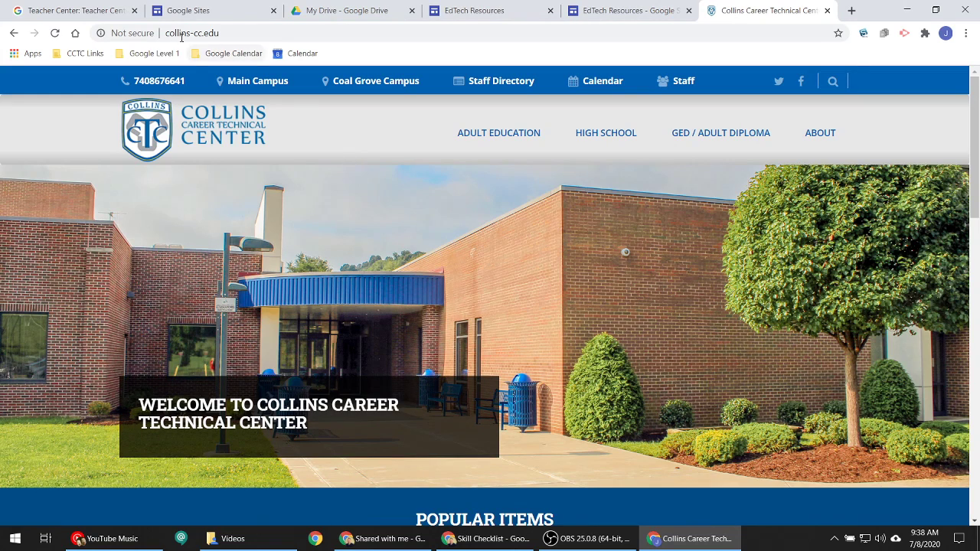
{"action": "left_click", "coordinate": [130, 33]}
{"action": "left_click", "coordinate": [225, 35]}
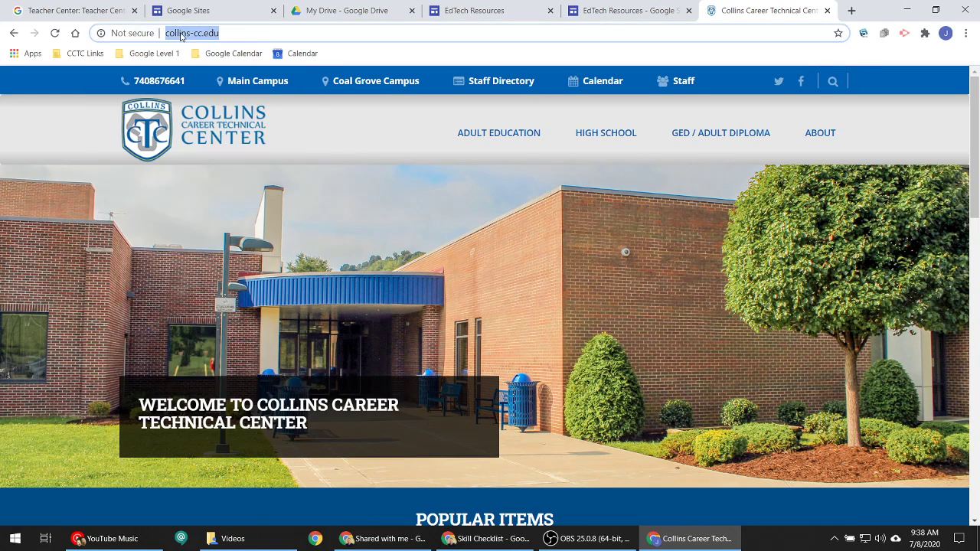
{"action": "left_click", "coordinate": [644, 6]}
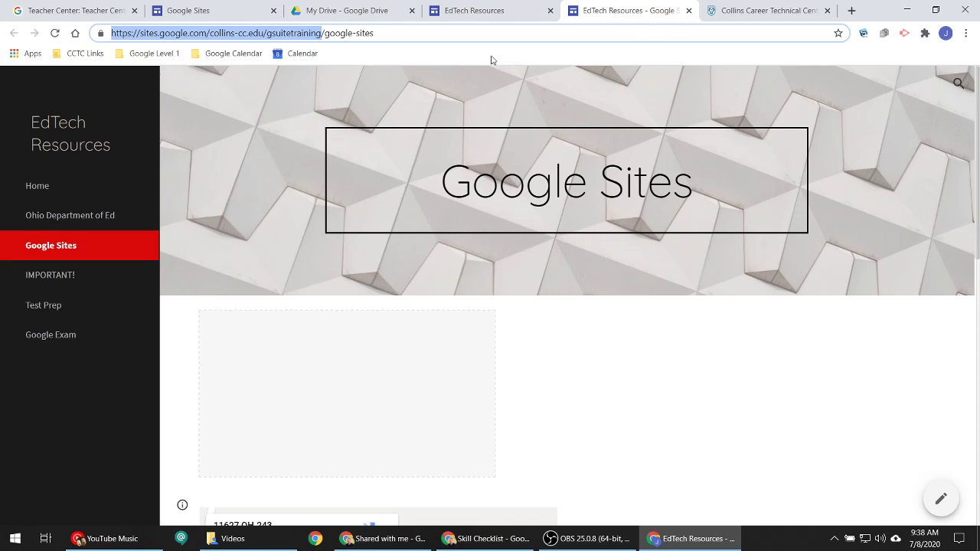
Bookmark collins-cc.edu on the bookmarks bar as Collins Career Technical Center and return to the published site.
{"action": "left_click", "coordinate": [763, 8]}
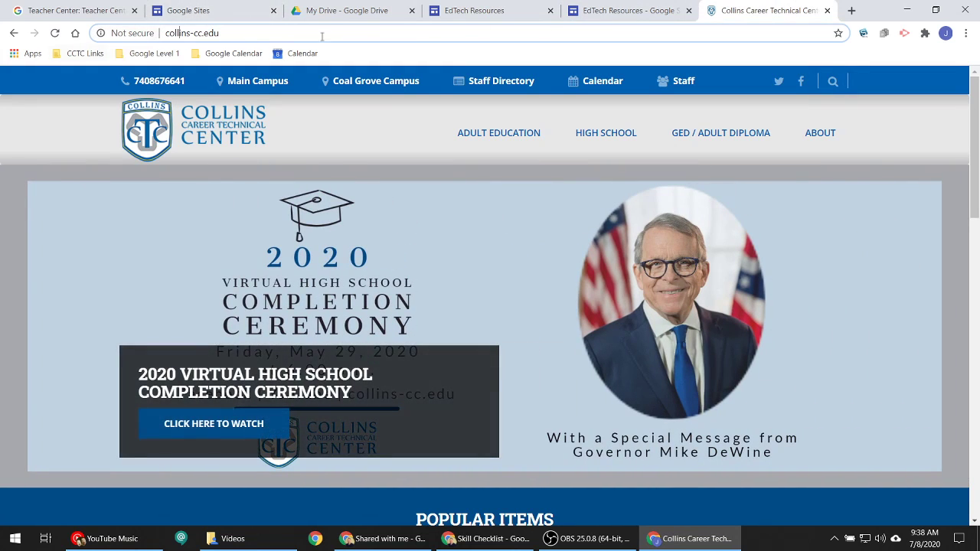
{"action": "left_click", "coordinate": [838, 33]}
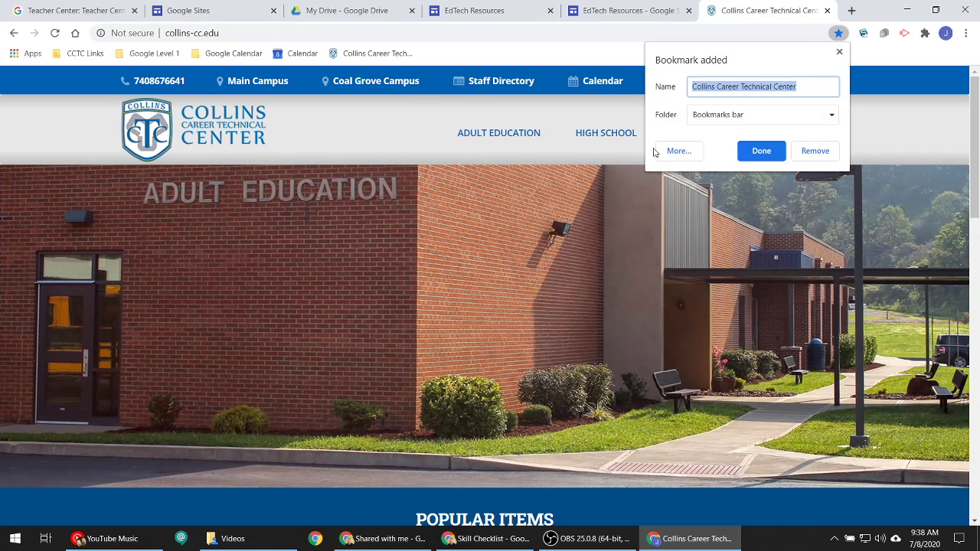
{"action": "left_click", "coordinate": [761, 152]}
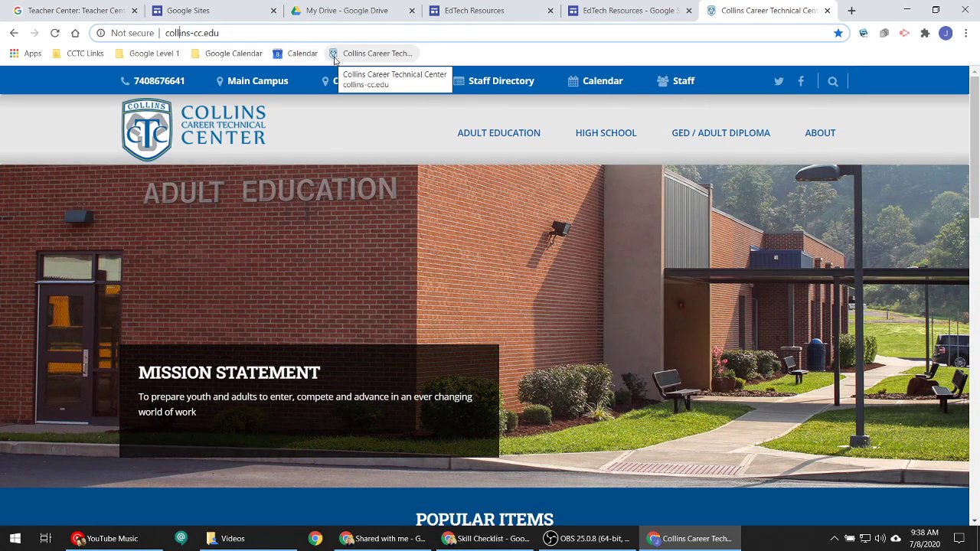
{"action": "left_click", "coordinate": [647, 9]}
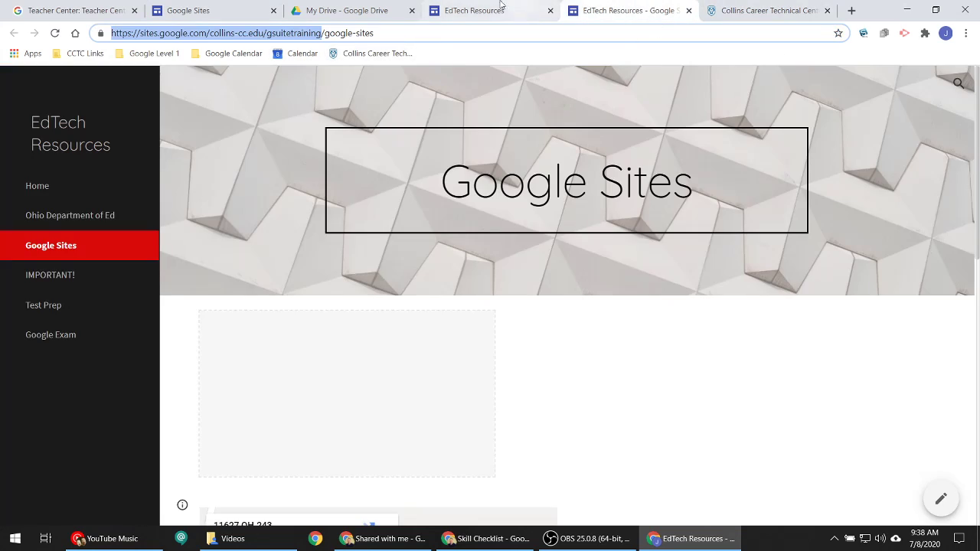
Return to the EdTech Resources editor and review the viewer tools, analytics and announcement banner settings, then close the settings.
{"action": "left_click", "coordinate": [480, 11]}
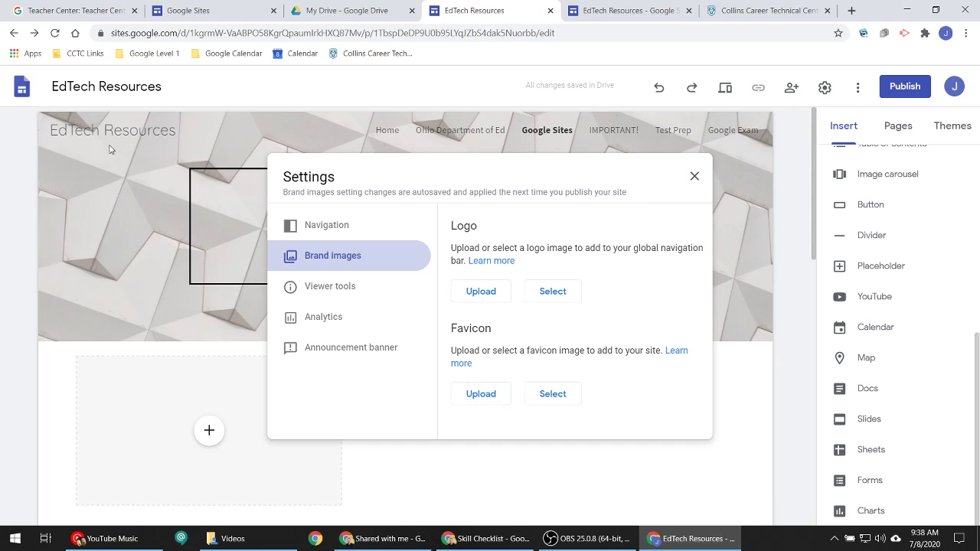
{"action": "left_click", "coordinate": [344, 293]}
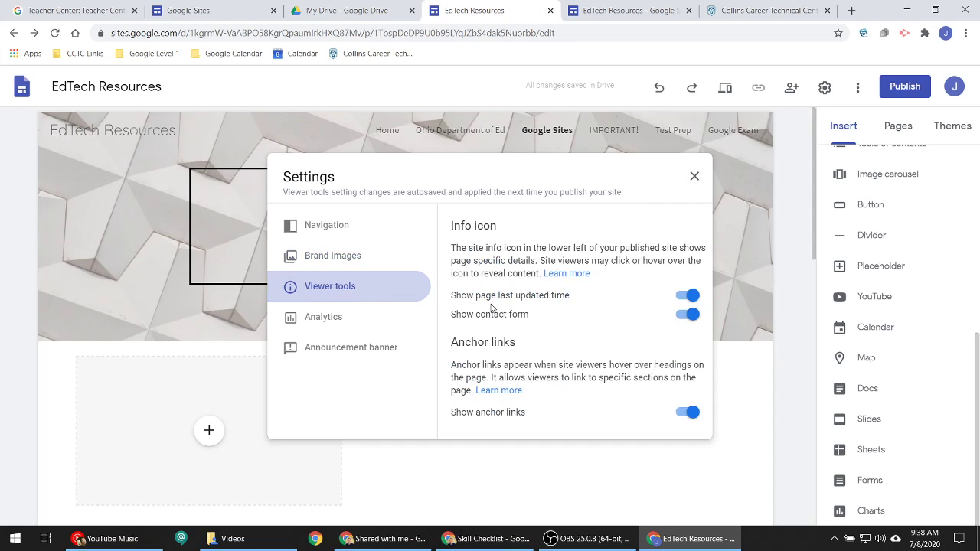
{"action": "left_click", "coordinate": [302, 319]}
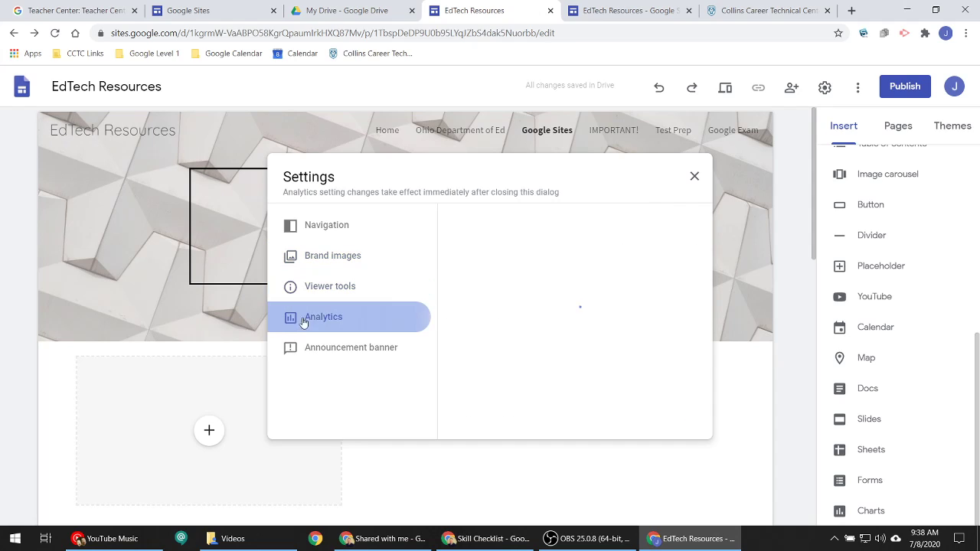
{"action": "left_click", "coordinate": [543, 270]}
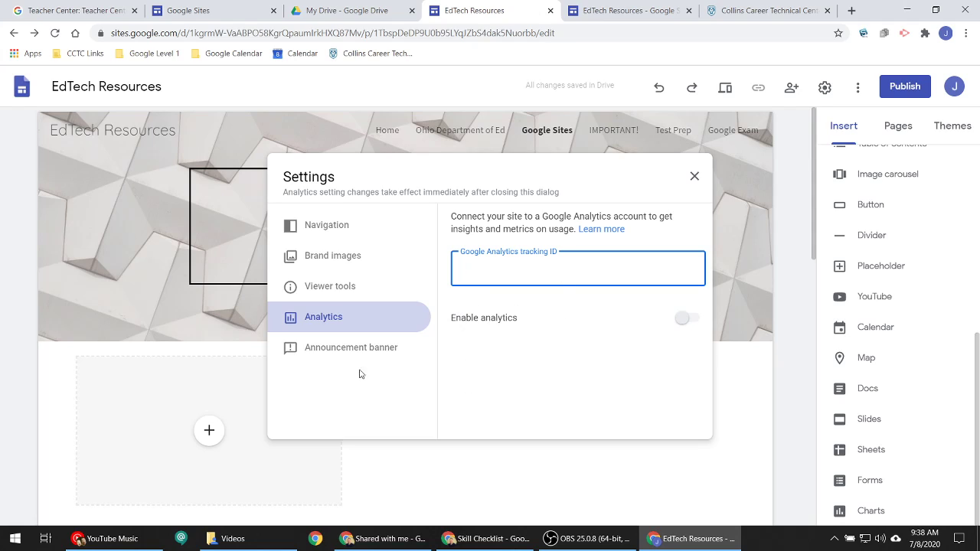
{"action": "left_click", "coordinate": [324, 351]}
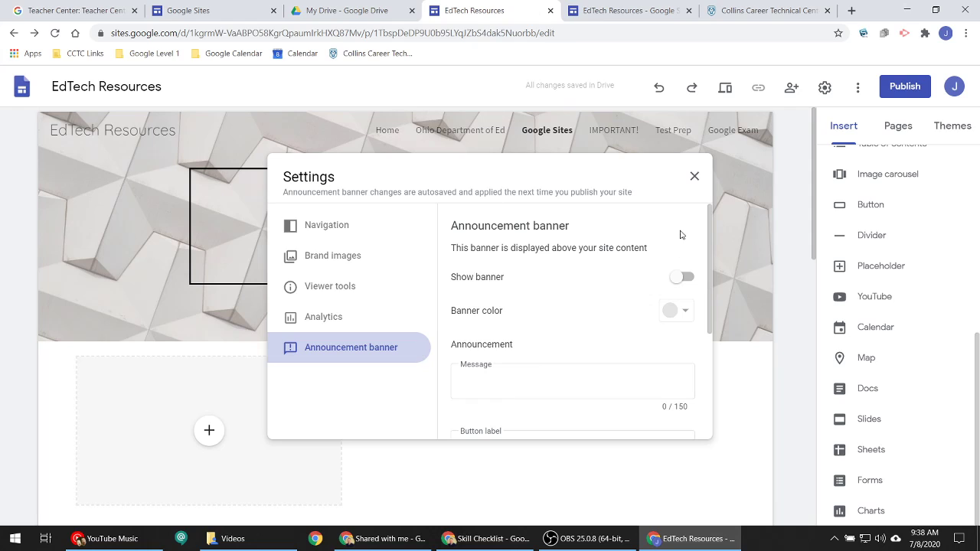
{"action": "left_click", "coordinate": [693, 178]}
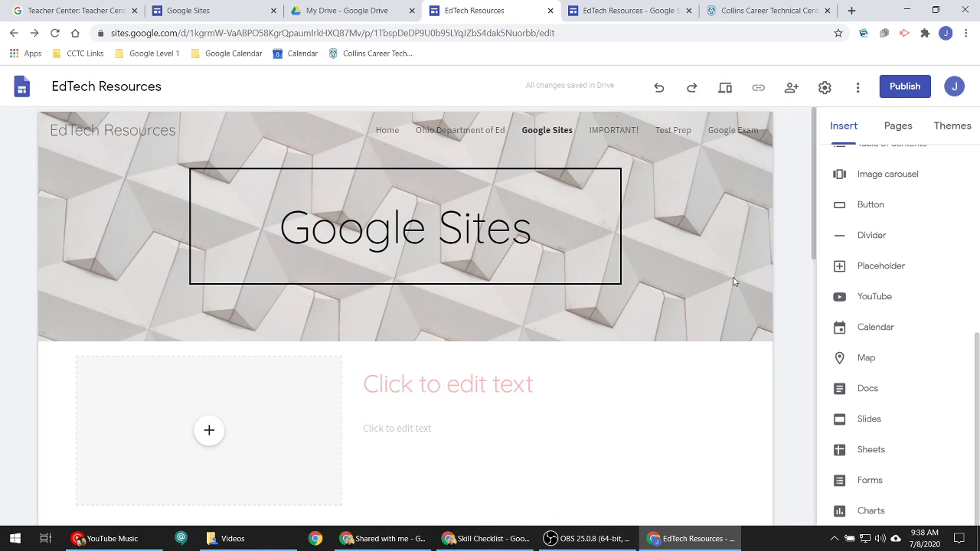
{"action": "scroll", "coordinate": [882, 203], "scroll_direction": "up", "scroll_amount": 5}
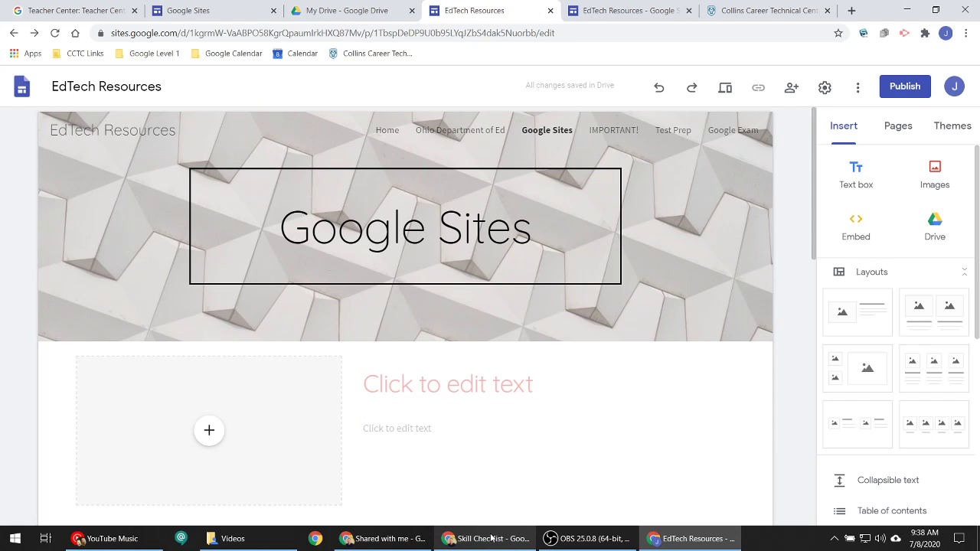
{"action": "mouse_move", "coordinate": [491, 538]}
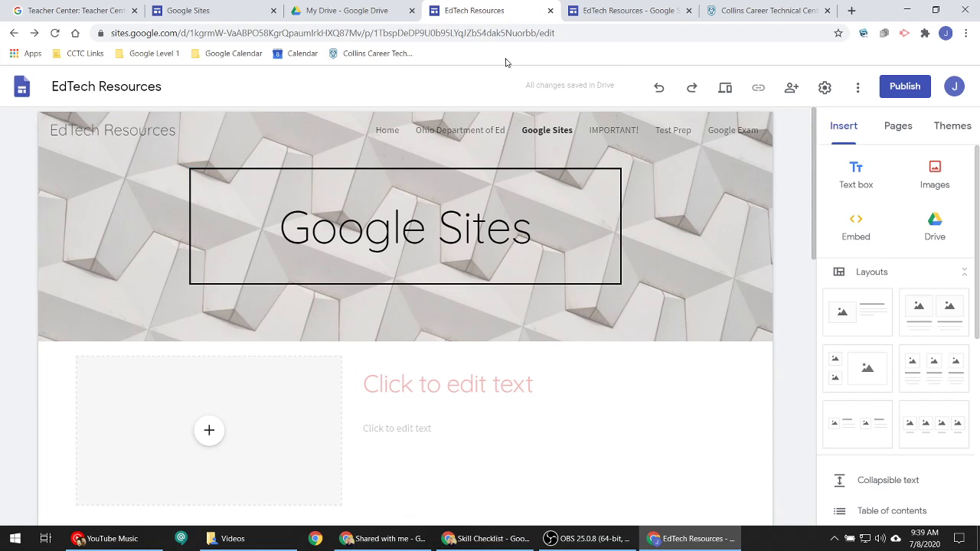
{"action": "key", "text": "alt+Tab"}
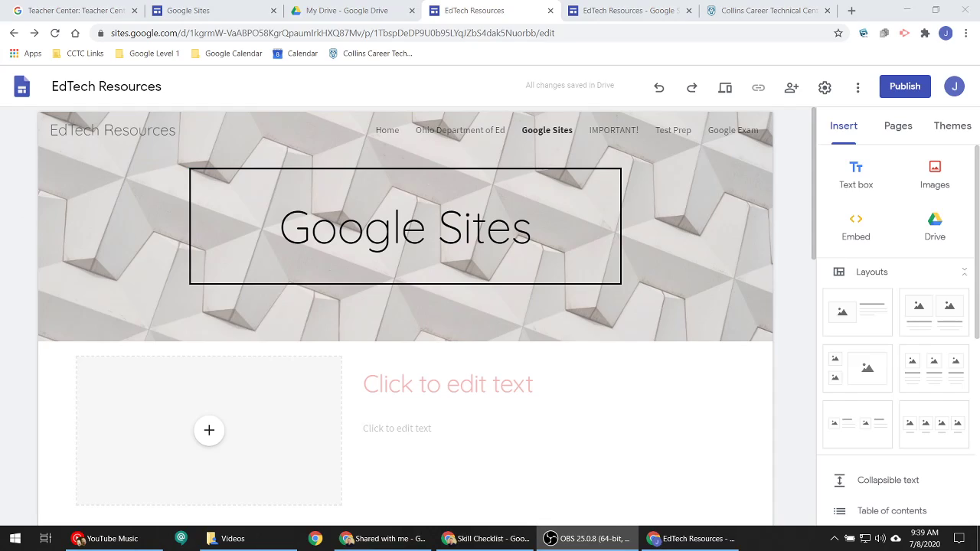